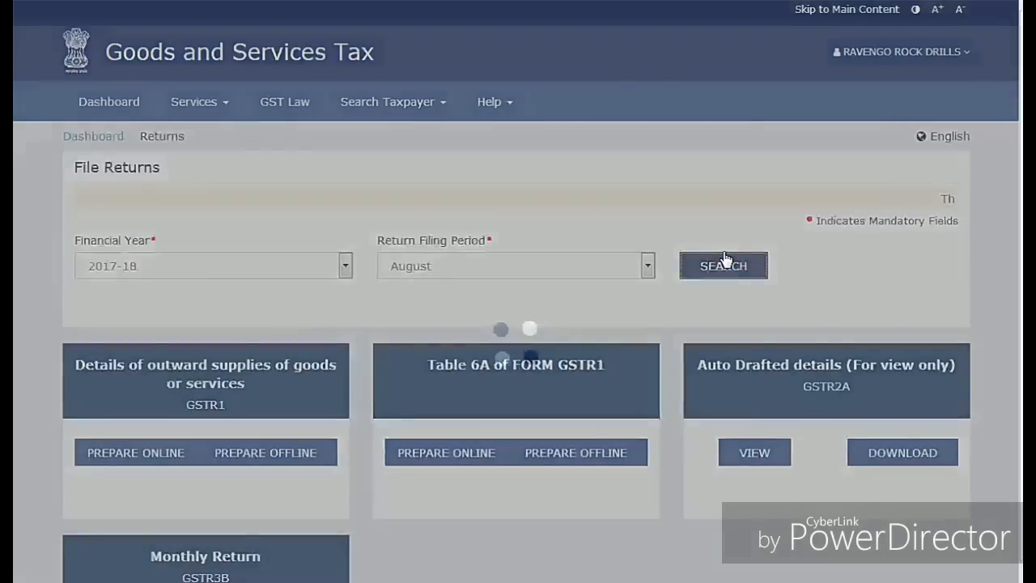
Step: Open the GSTR3B monthly return for August 2017-18 and enlarge the page for easier reading
scroll(724, 268, "down", 2)
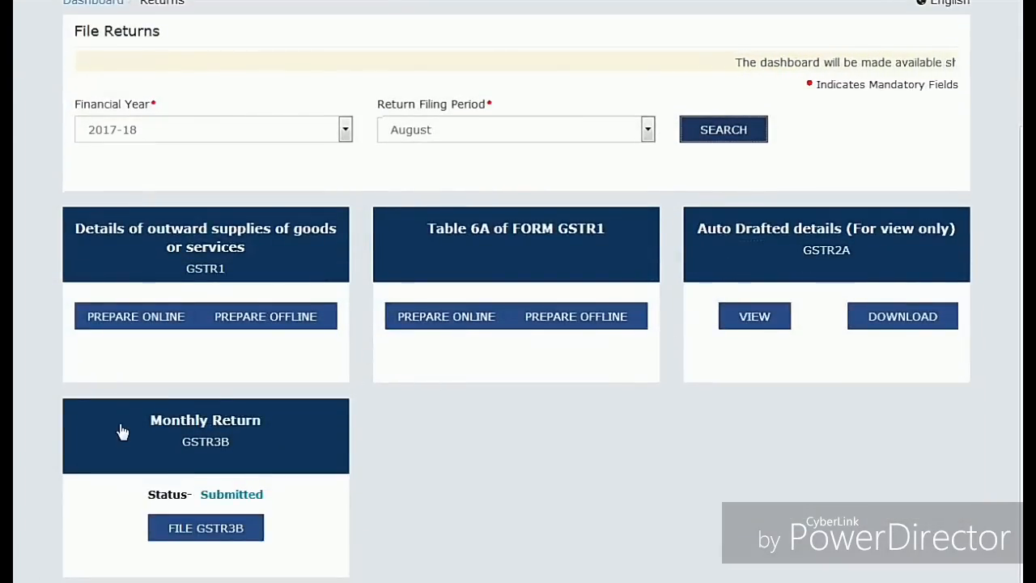
left_click(300, 440)
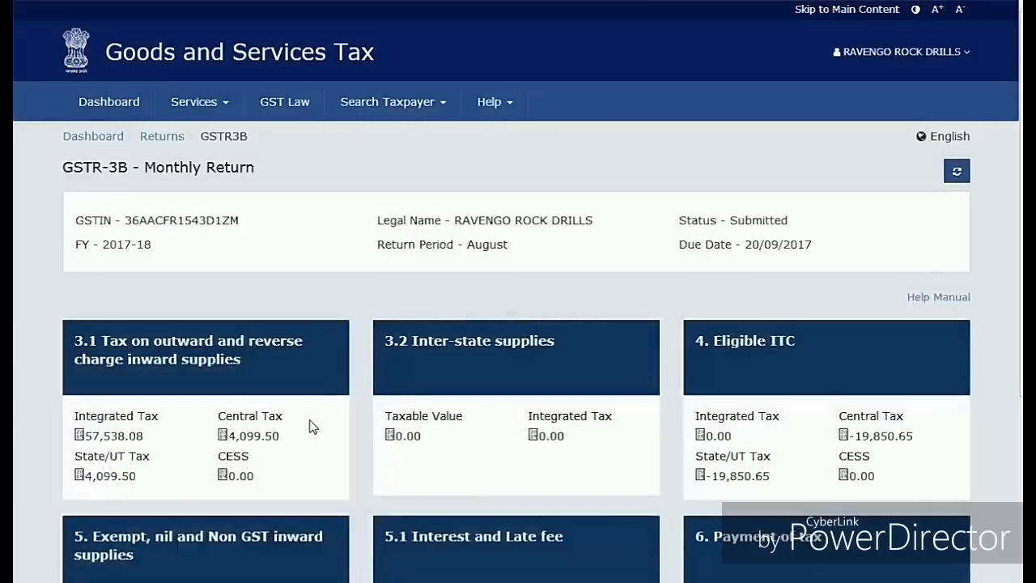
scroll(342, 364, "down", 5)
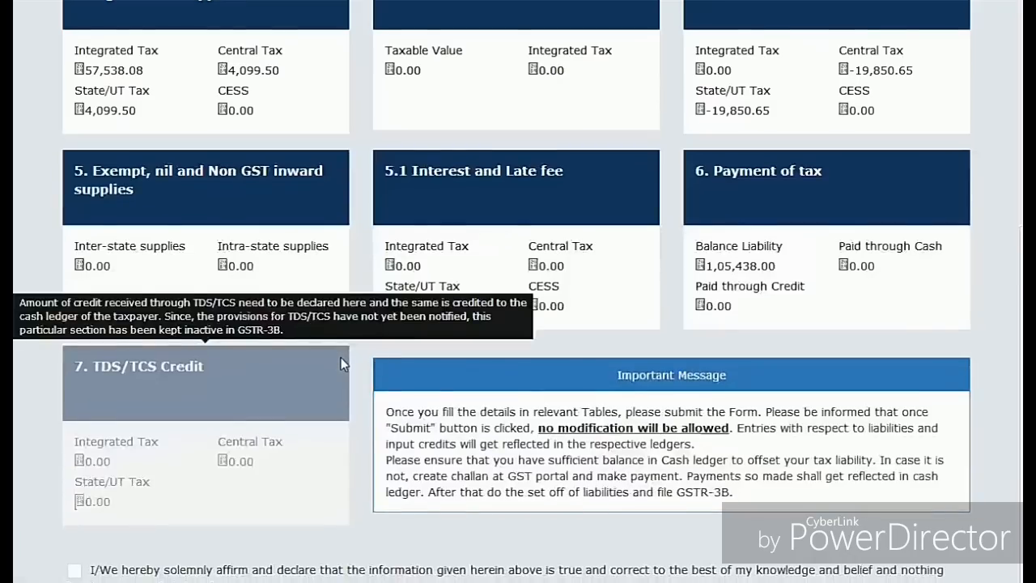
scroll(342, 364, "up", 3)
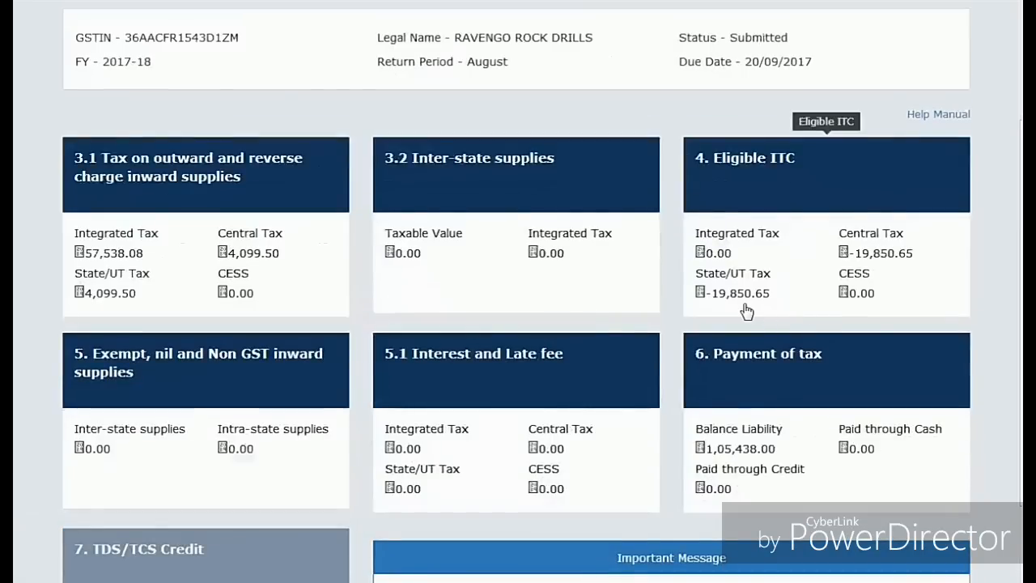
key("ctrl+plus")
key("ctrl+plus")
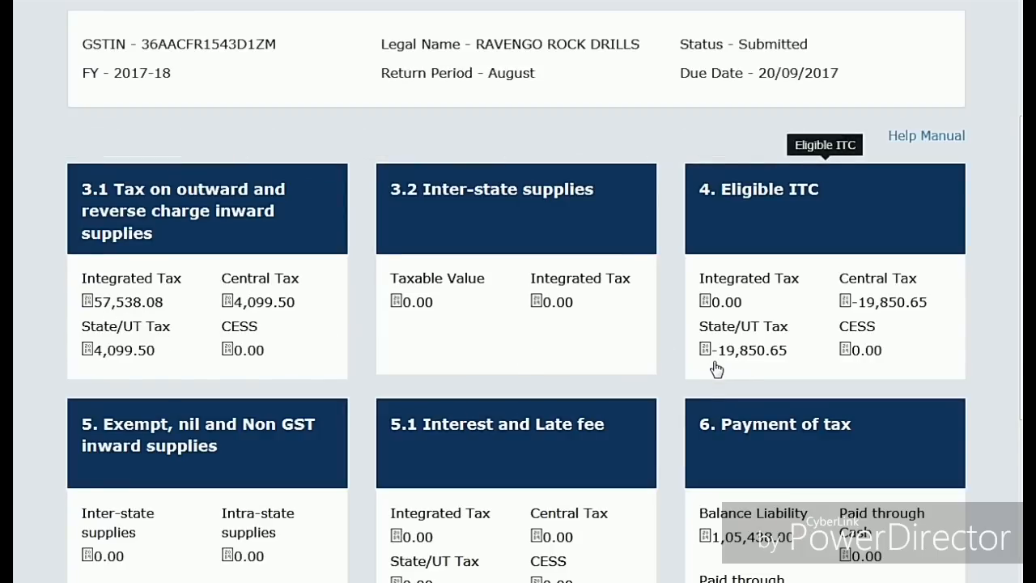
Step: Open the Payment of tax section, examine the tax payable and ITC payment table, and return to the GSTR-3B summary
scroll(844, 336, "down", 3)
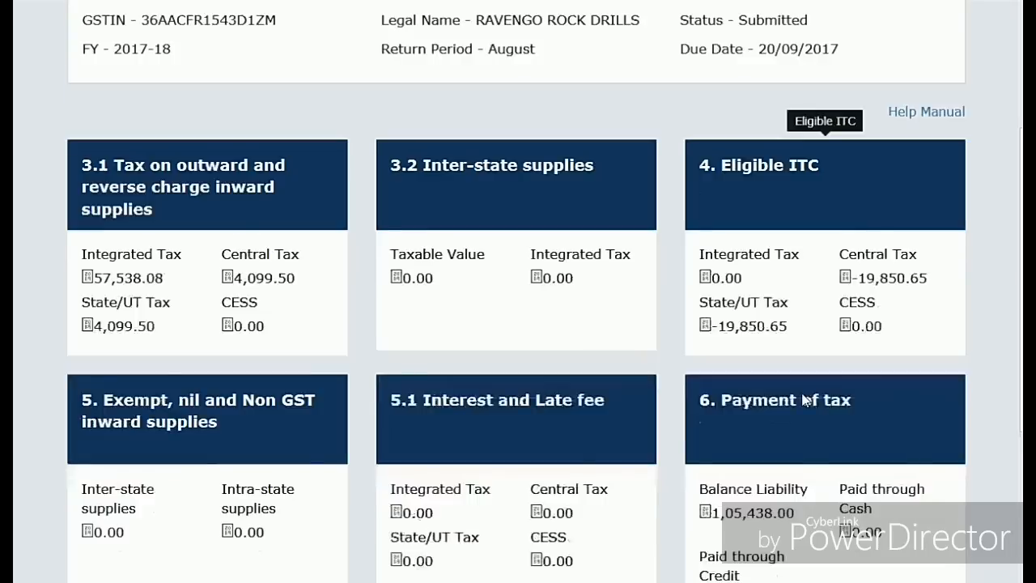
scroll(736, 295, "up", 1)
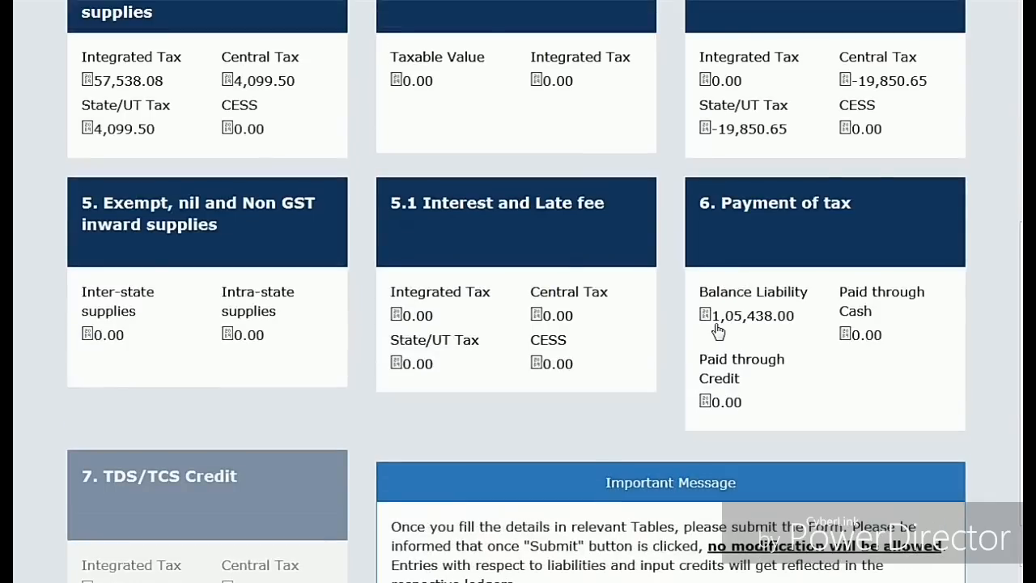
left_click(783, 269)
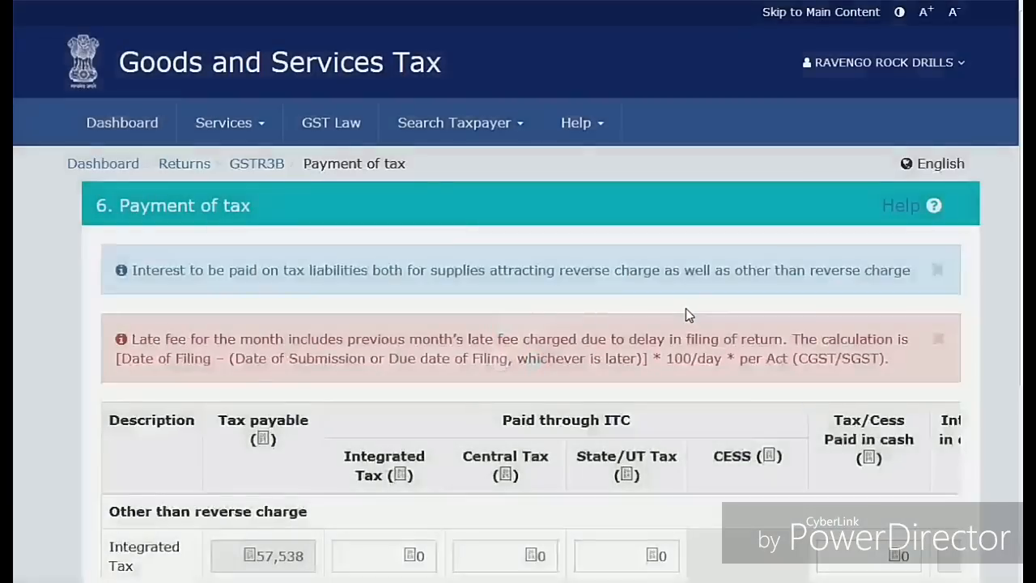
scroll(688, 292, "down", 6)
scroll(666, 310, "up", 3)
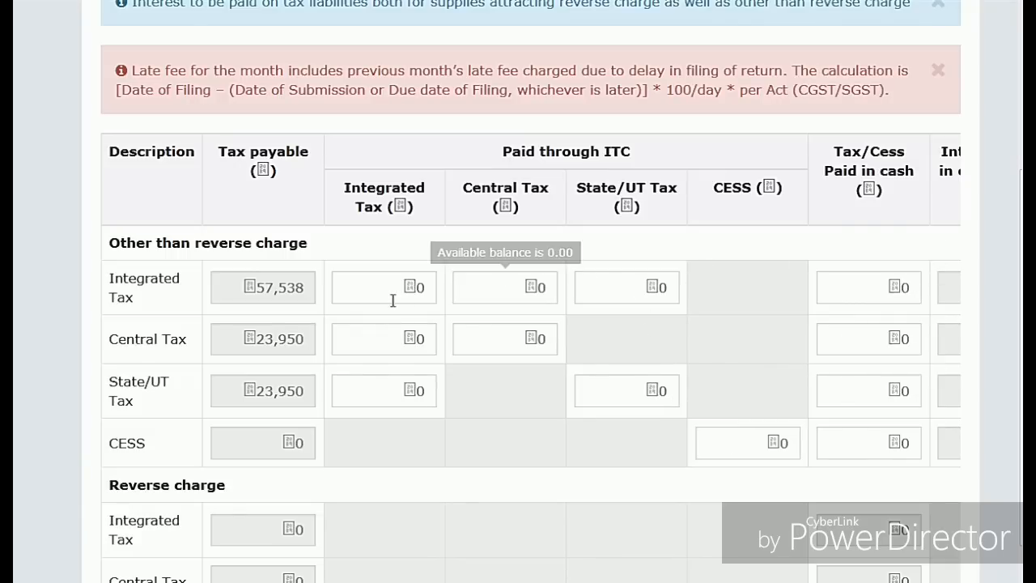
scroll(789, 430, "down", 3)
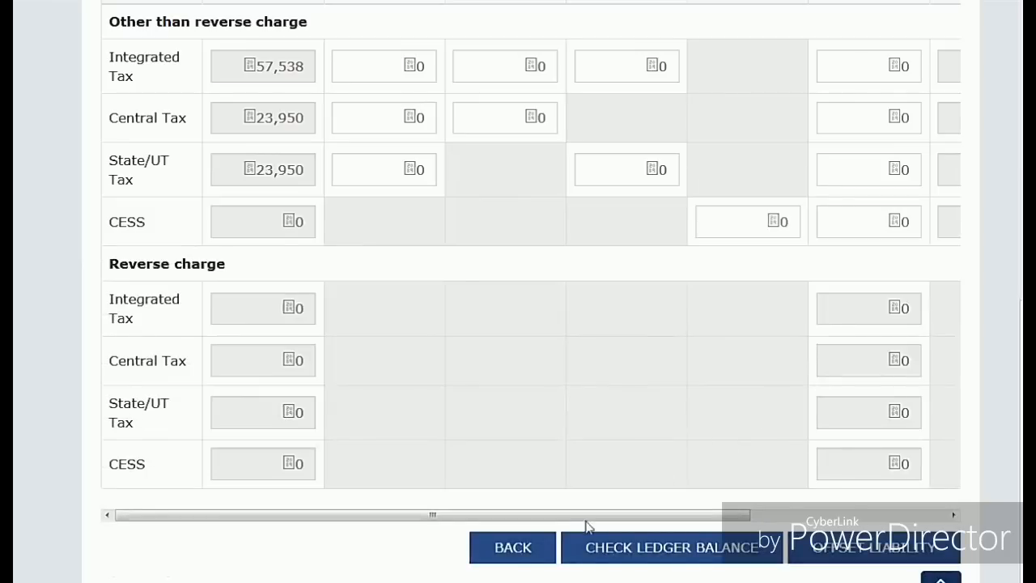
left_click(525, 548)
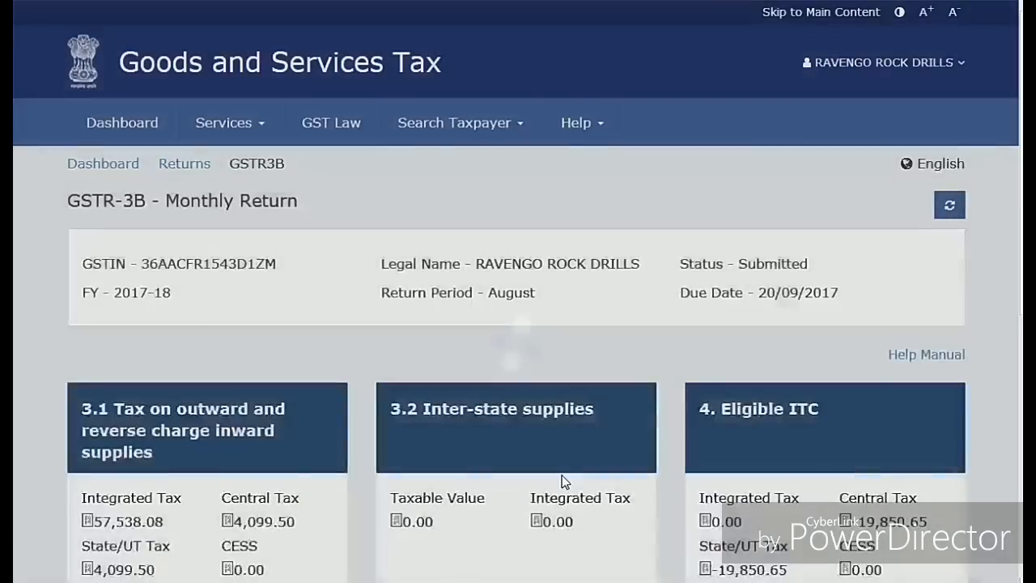
Step: Request a reset of the submitted GSTR3B return and decline the confirmation
scroll(864, 443, "down", 5)
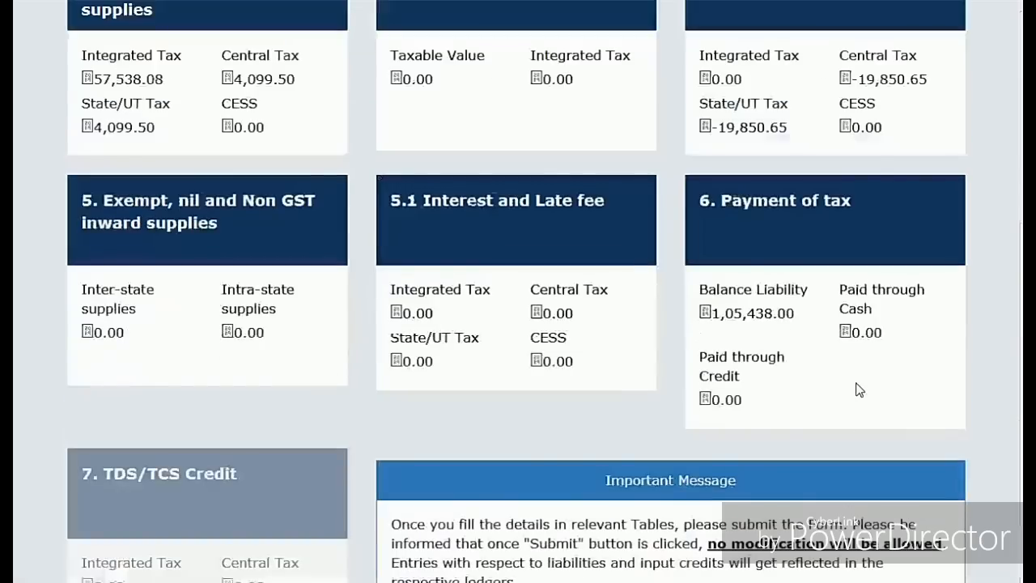
scroll(811, 331, "up", 2)
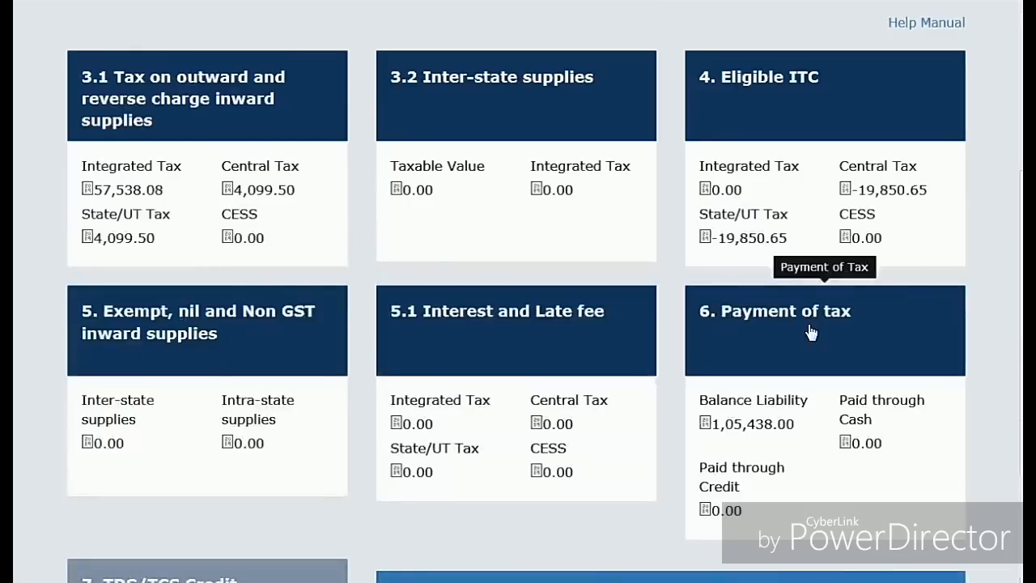
scroll(779, 301, "up", 3)
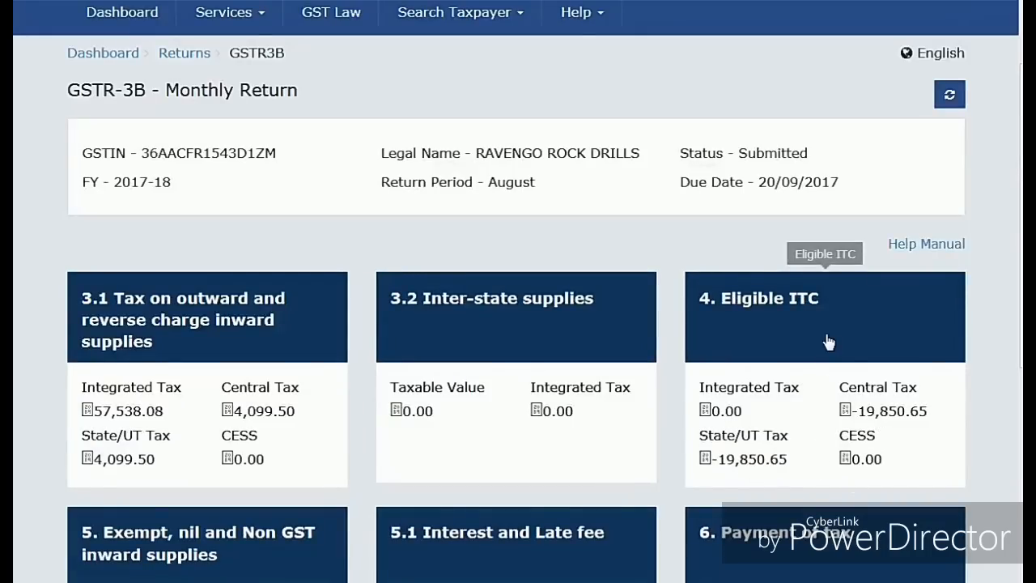
scroll(827, 344, "down", 10)
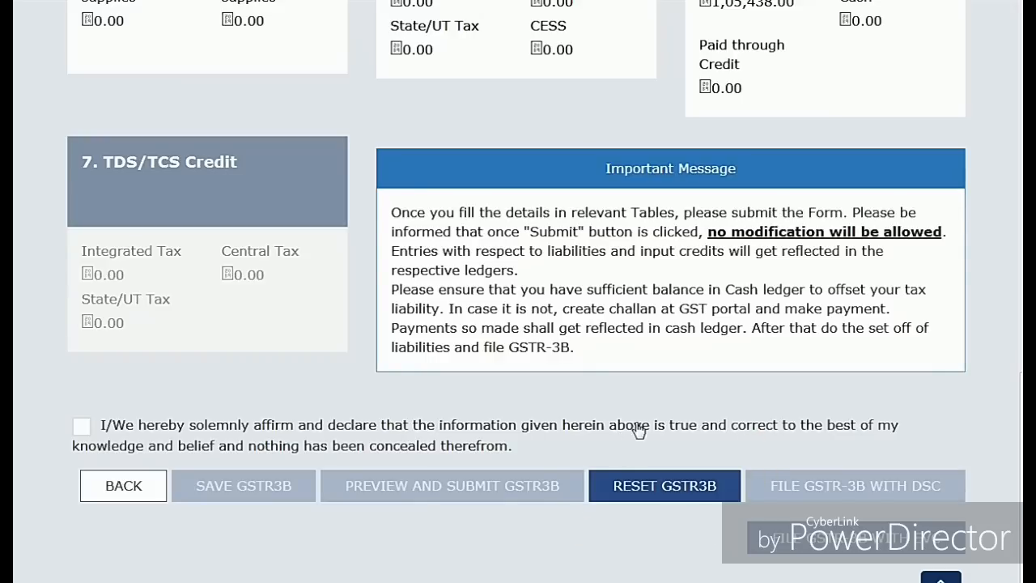
left_click(692, 492)
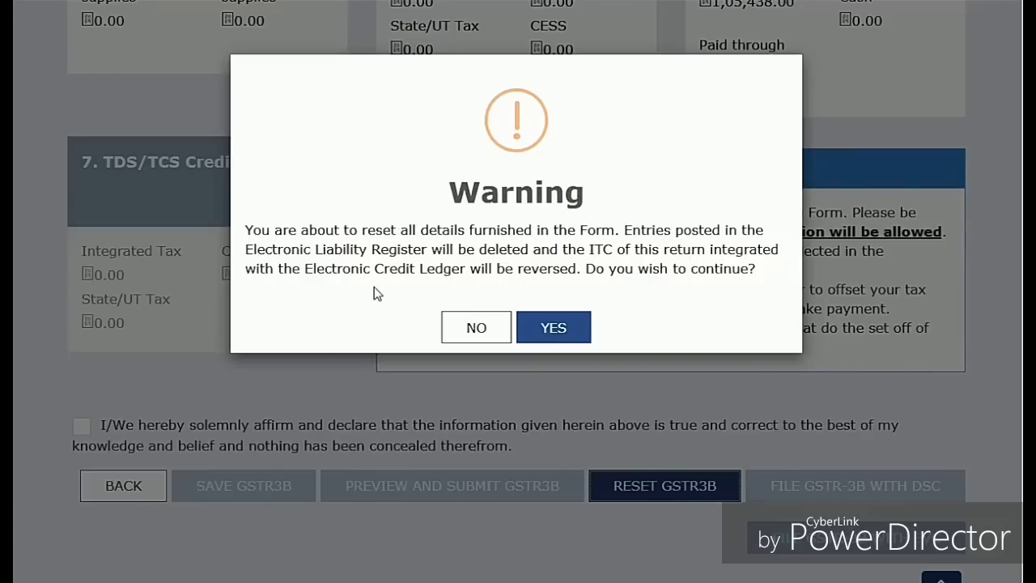
left_click(476, 327)
Step: Switch to a blank Word document, paste the clipboard contents into it, and return to the GSTR-3B page
scroll(477, 328, "up", 10)
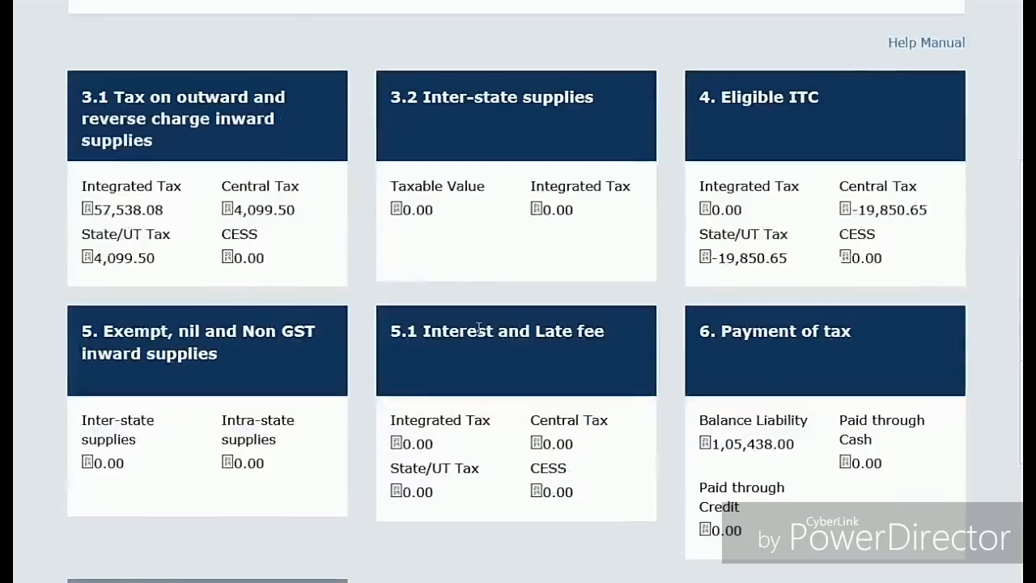
scroll(480, 339, "down", 2)
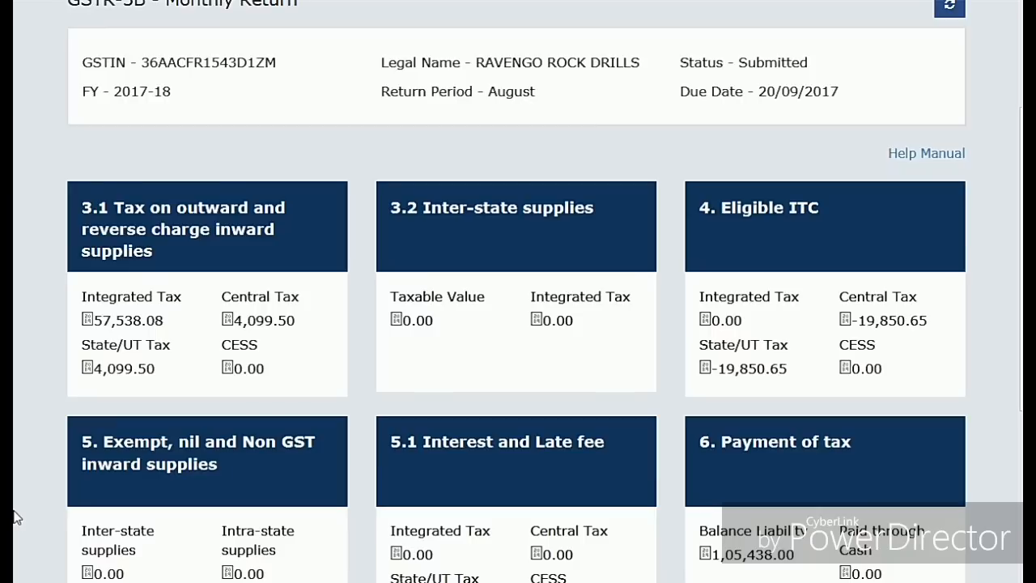
key("super+r")
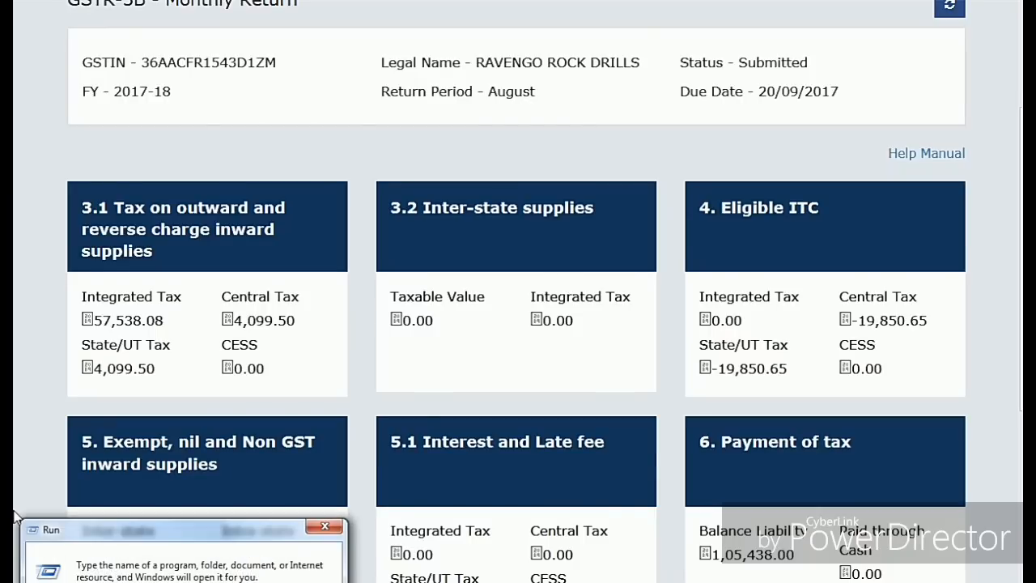
key("Escape")
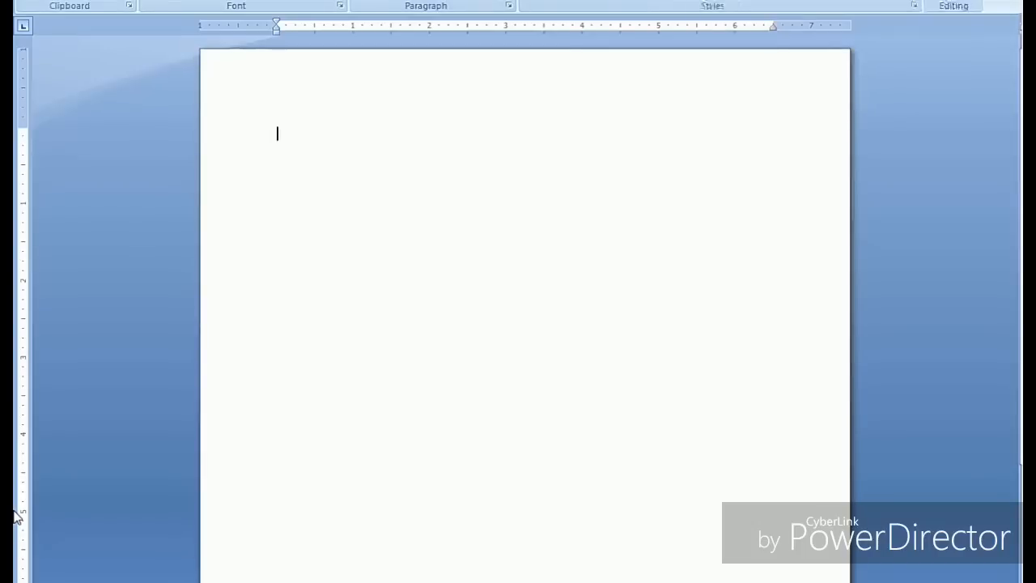
key("ctrl+v")
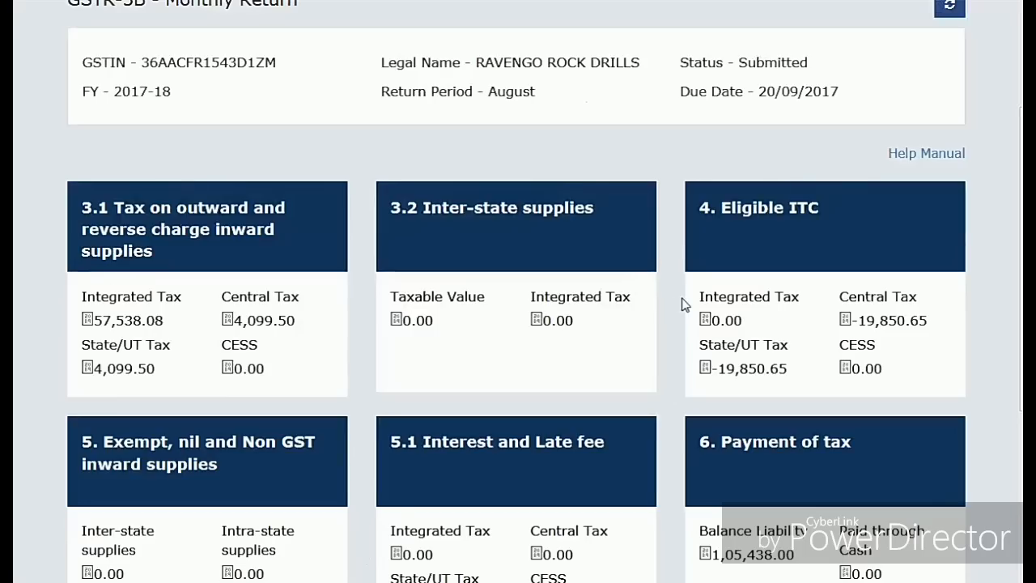
Step: Reset the submitted GSTR3B return, accepting the deletion of posted liabilities and the reversal of its ITC
scroll(684, 304, "down", 1)
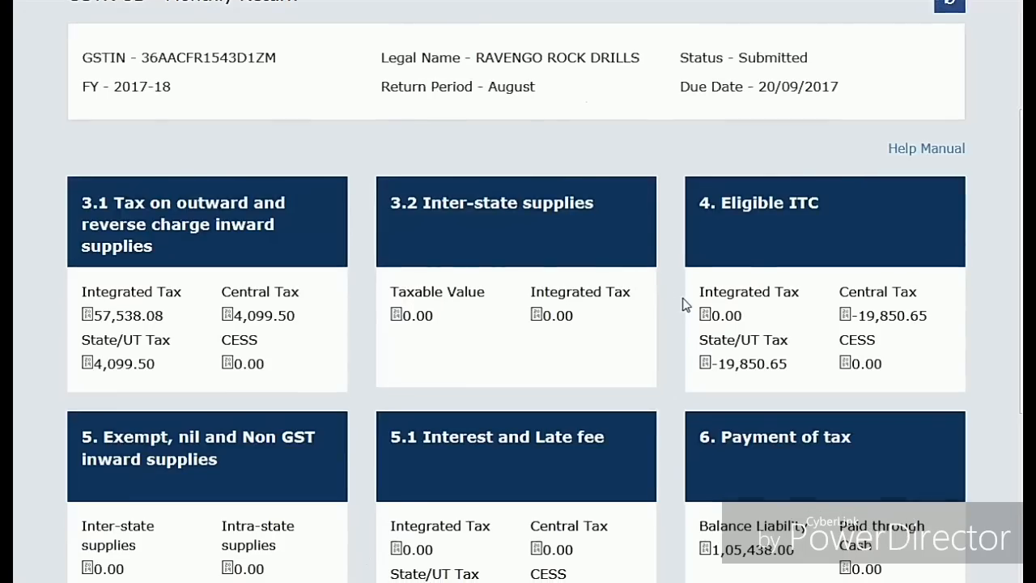
scroll(684, 304, "down", 7)
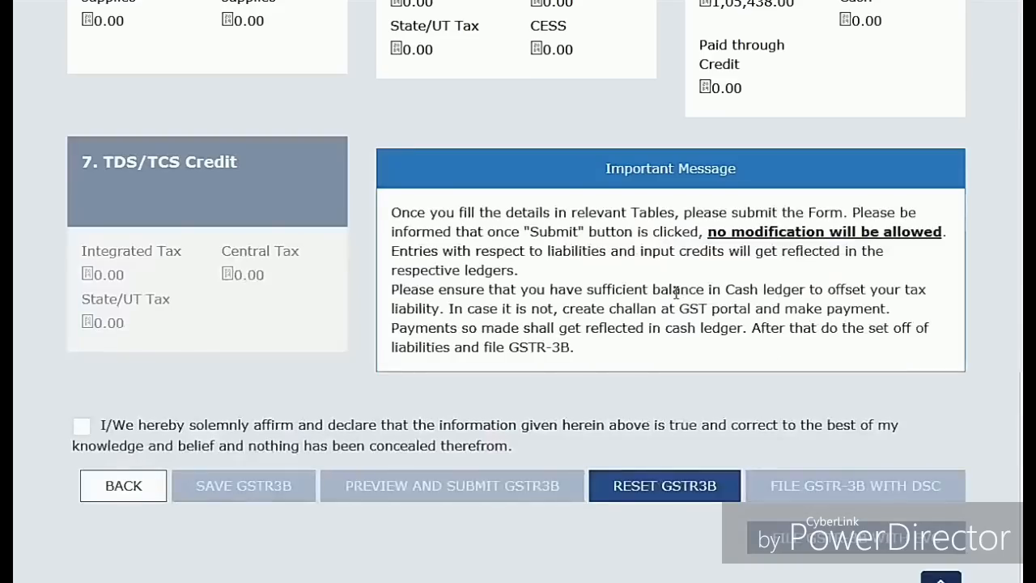
left_click(697, 492)
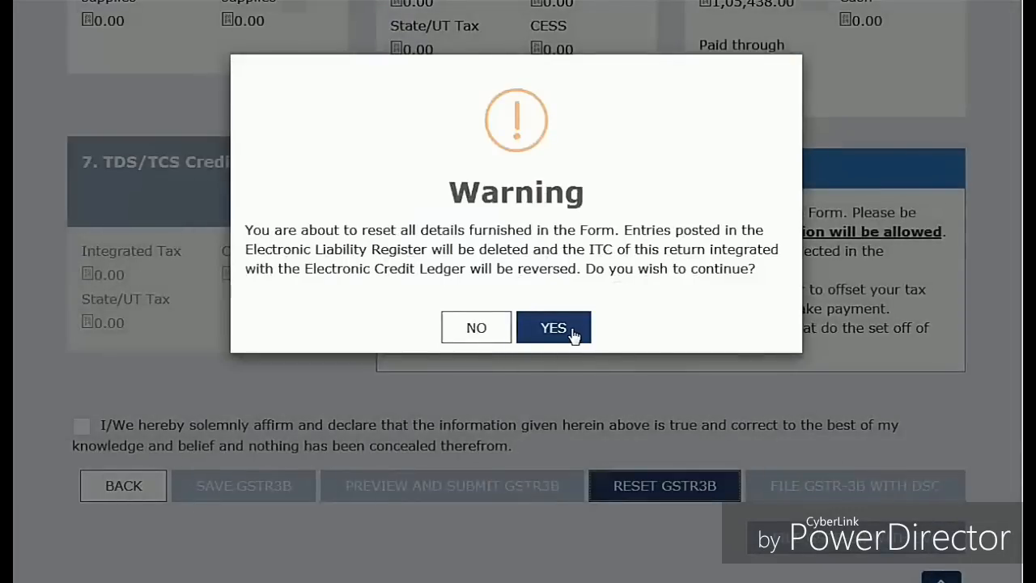
left_click(571, 330)
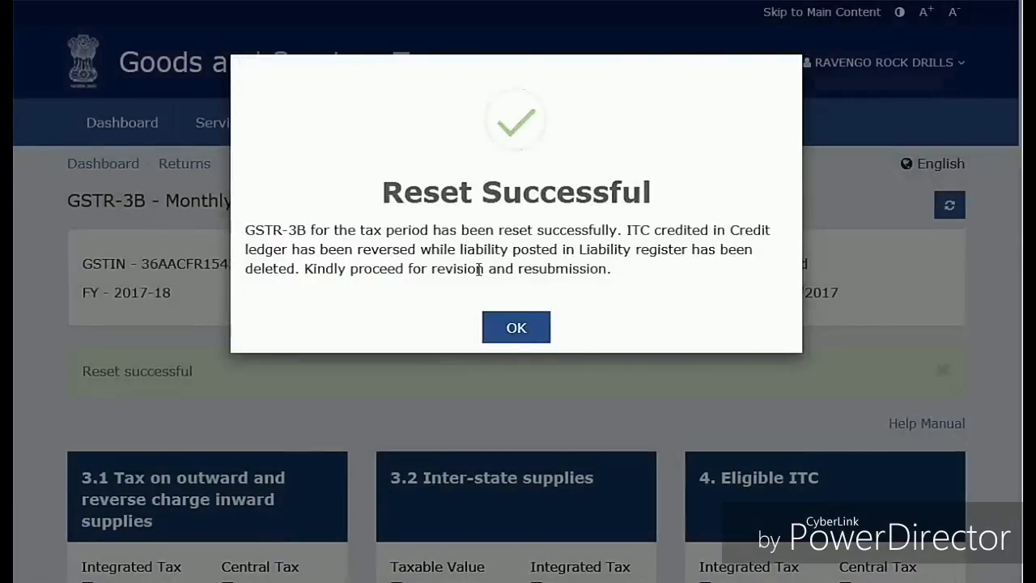
left_click(515, 330)
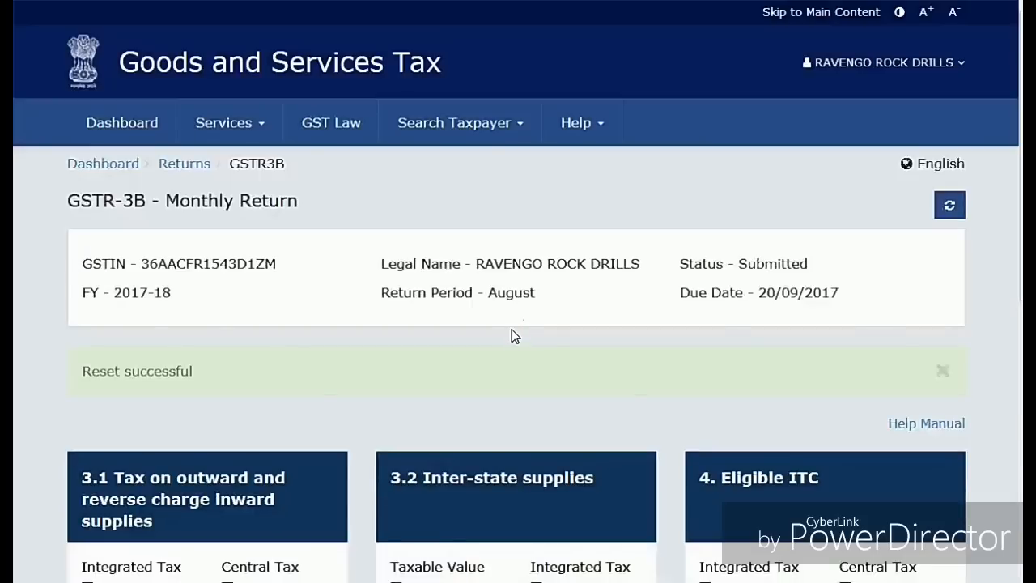
Step: Open the Eligible ITC section, examine its available, reversed and ineligible ITC rows, and leave it without saving
scroll(513, 337, "down", 3)
scroll(511, 336, "down", 2)
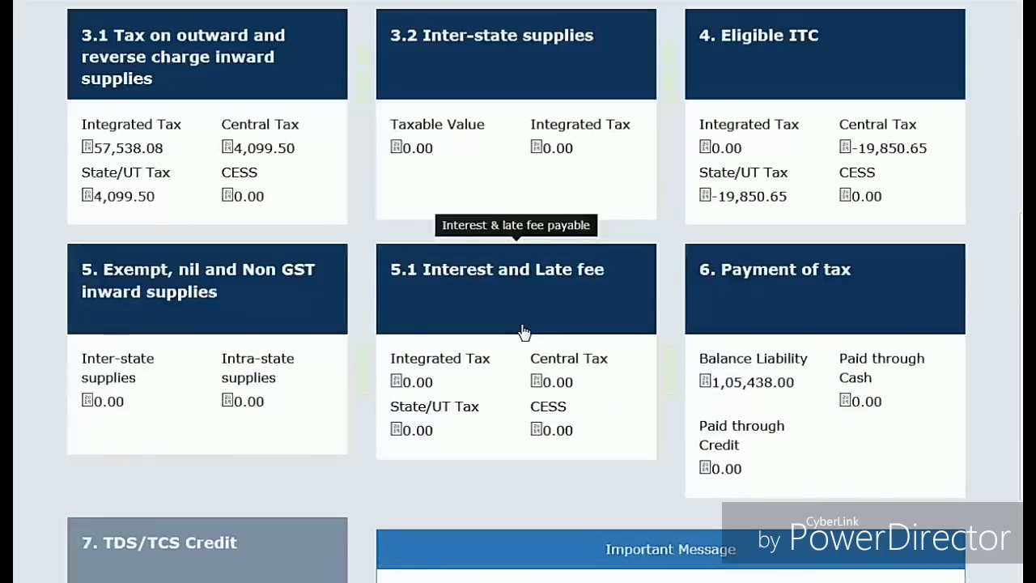
scroll(522, 330, "down", 3)
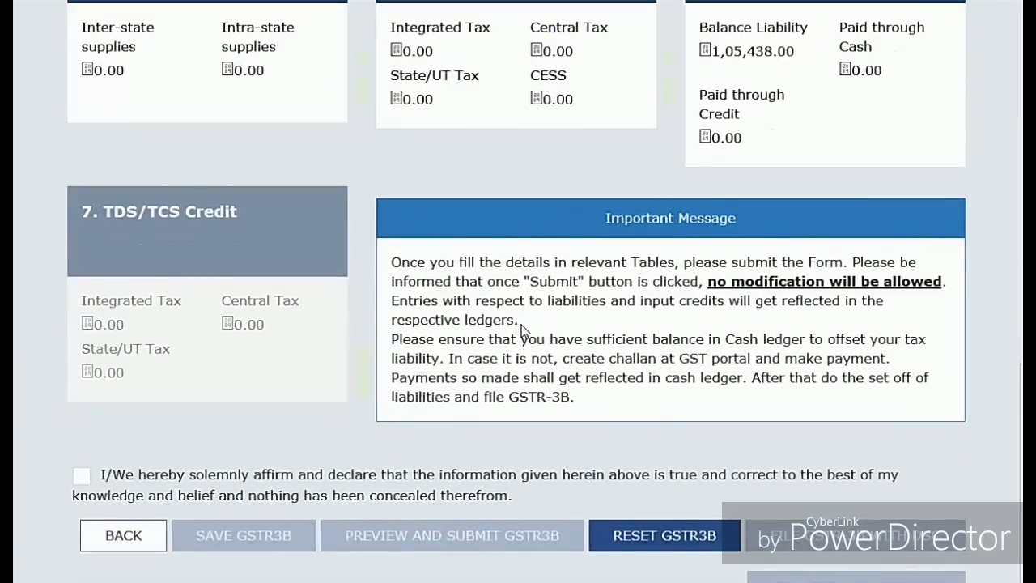
scroll(522, 330, "up", 4)
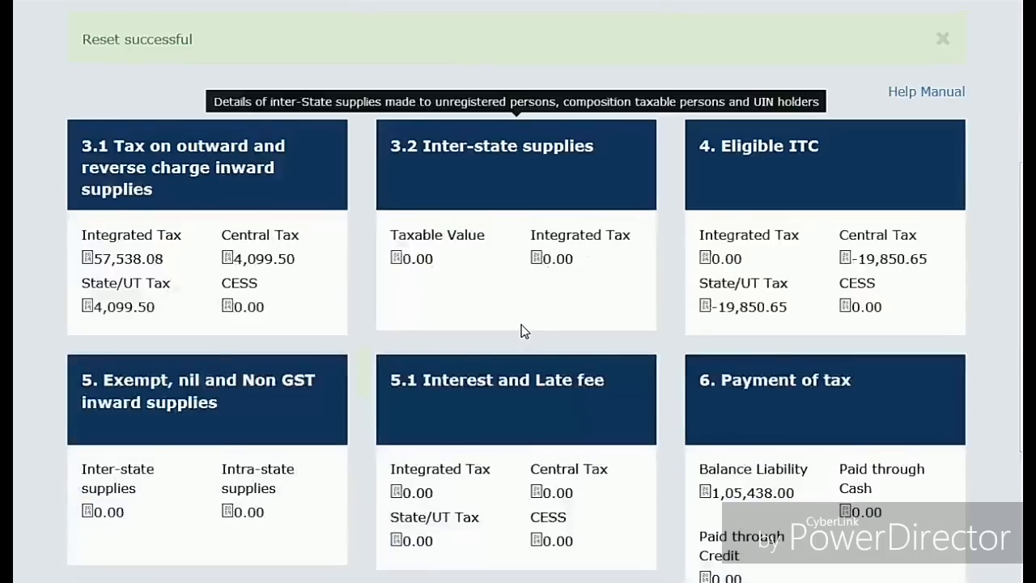
left_click(787, 196)
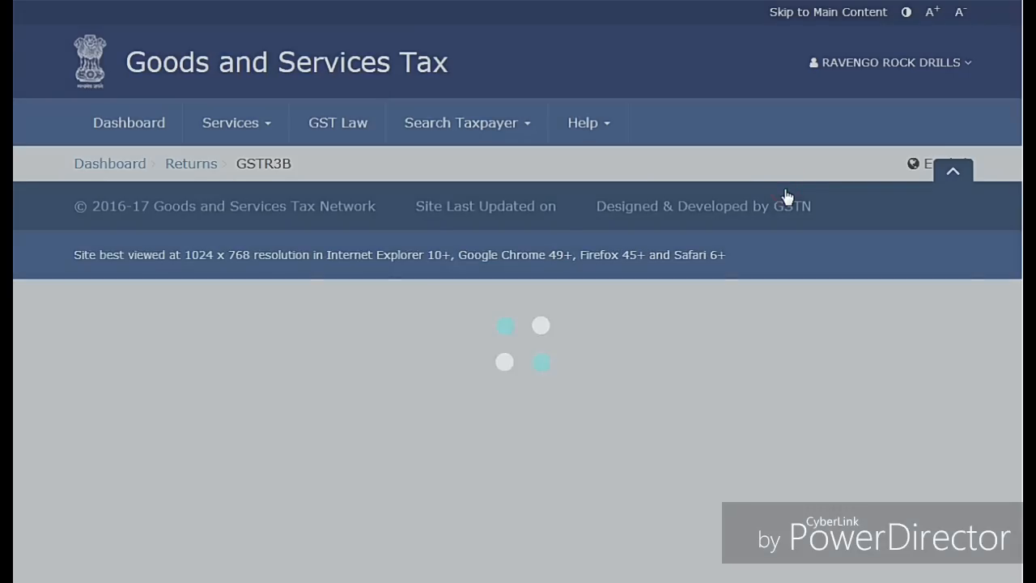
scroll(719, 275, "down", 6)
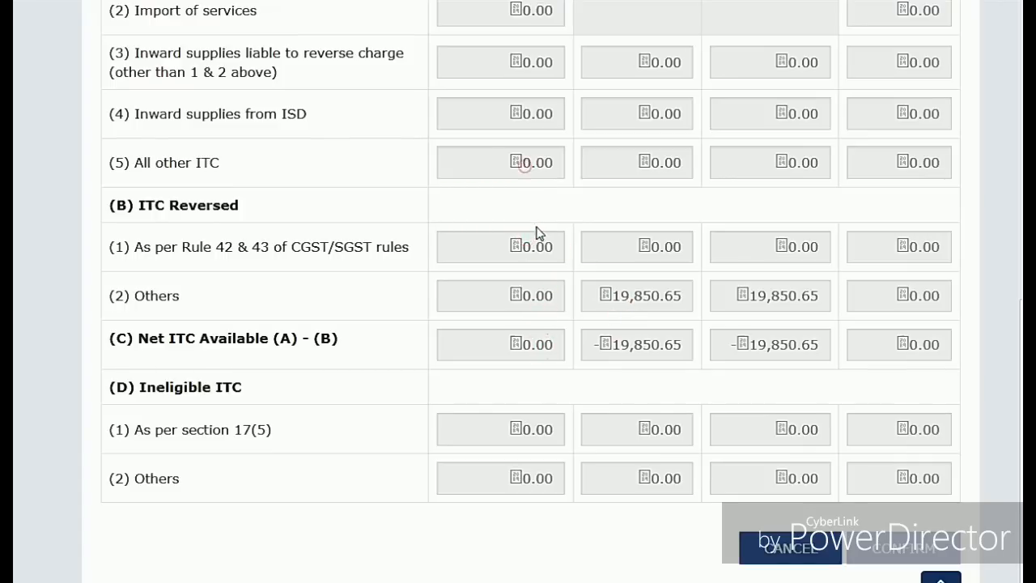
scroll(536, 232, "up", 5)
scroll(531, 307, "down", 5)
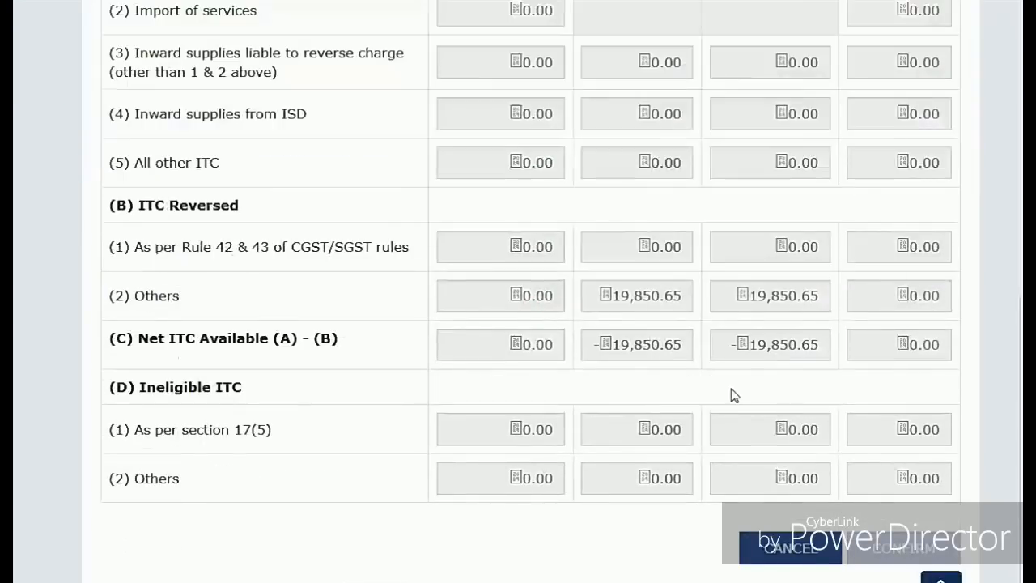
left_click(790, 548)
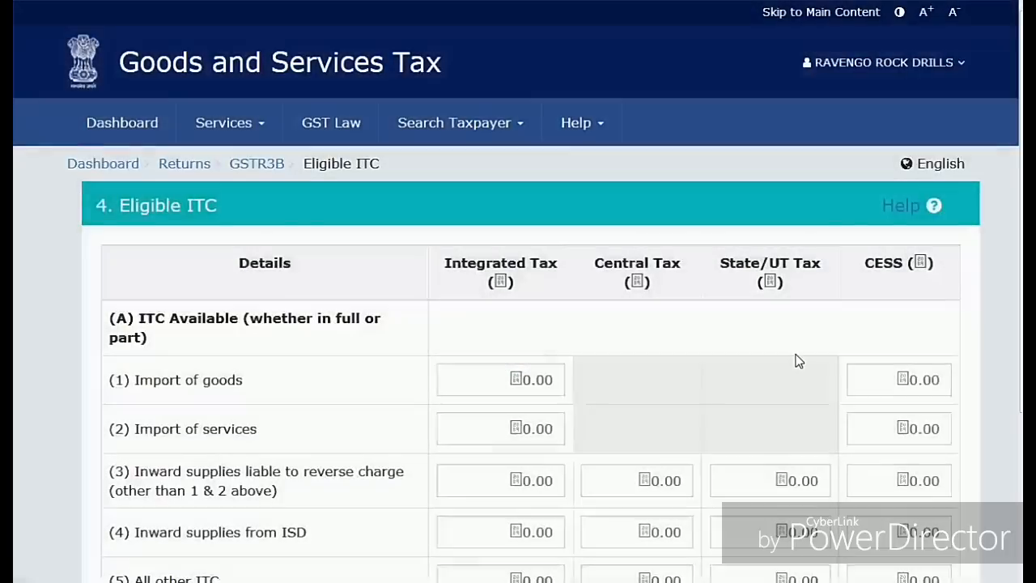
Step: Enter 1,985 as the Central Tax for All other ITC in the available ITC rows
scroll(796, 363, "down", 3)
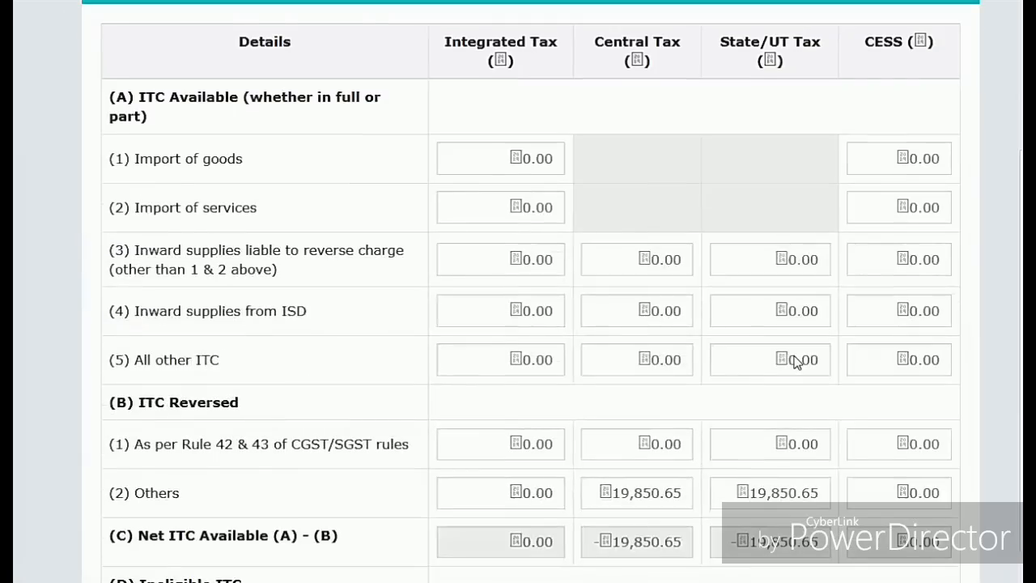
left_click(503, 441)
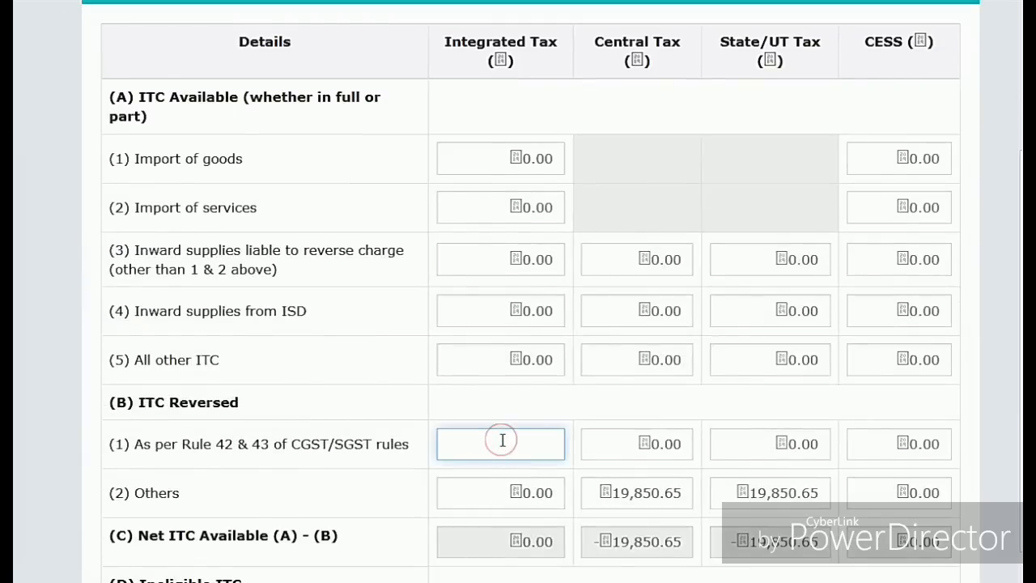
left_click(518, 361)
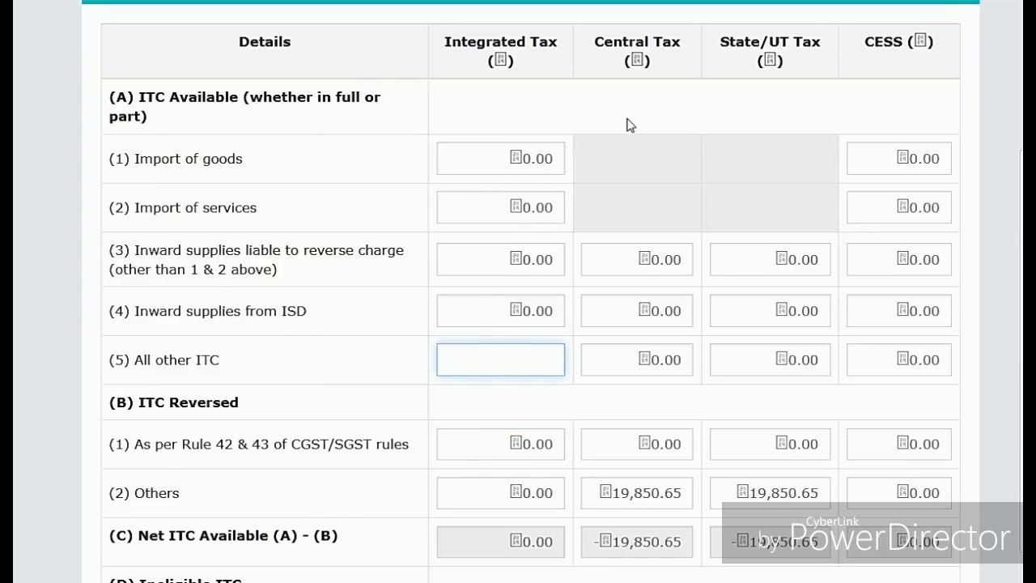
scroll(638, 141, "down", 2)
scroll(639, 195, "up", 2)
left_click(639, 364)
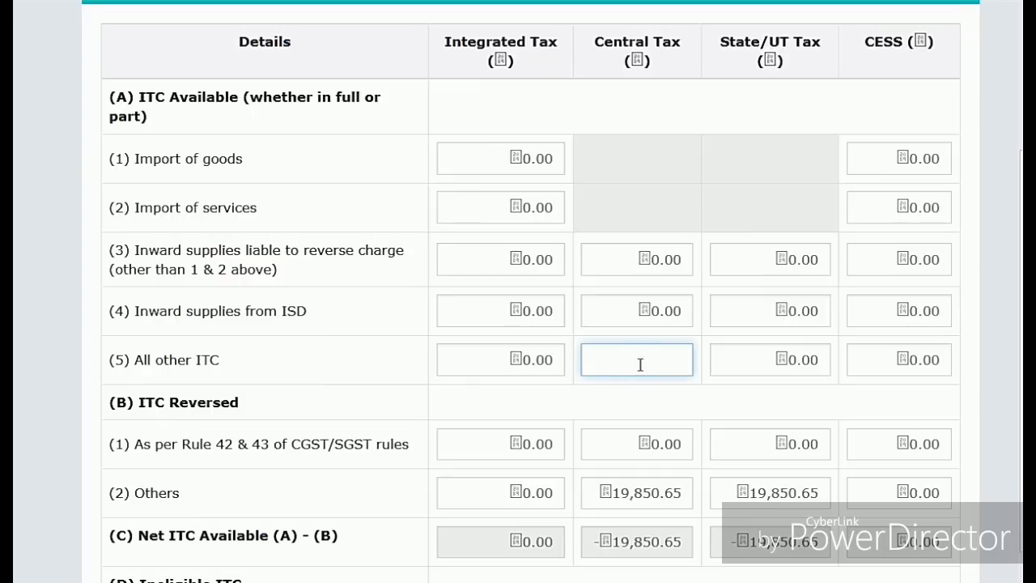
type("1,985")
Step: Set the Central Tax and State/UT Tax amounts in the Others row of ITC Reversed to 0
left_click(603, 491)
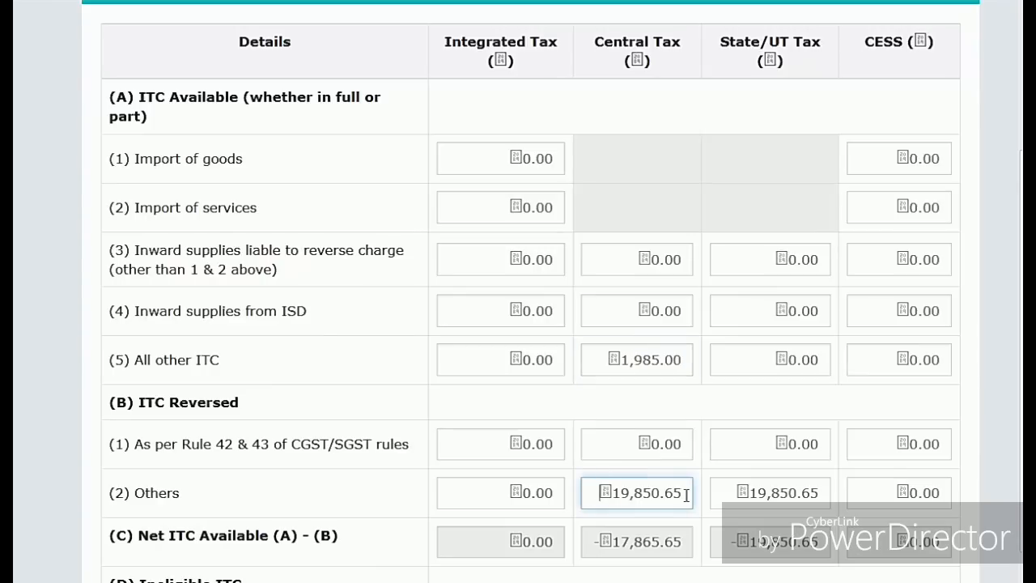
left_click_drag(667, 499, 566, 499)
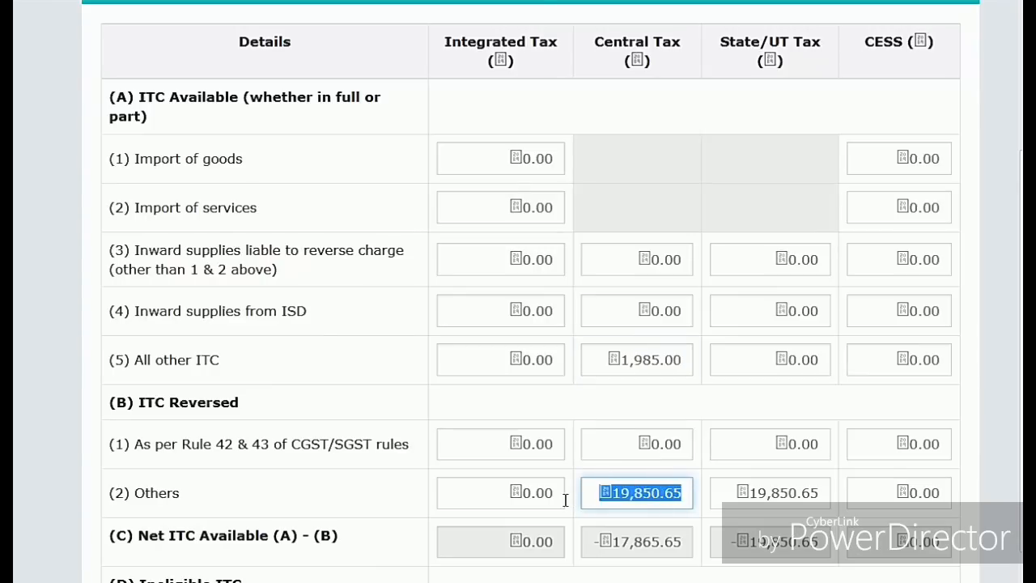
type("0")
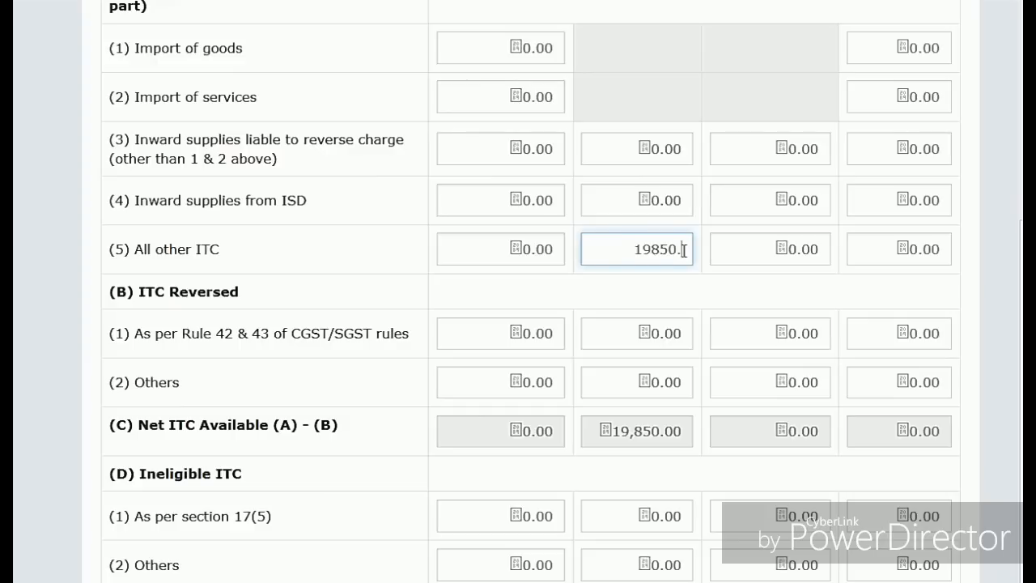
Step: Enter 19850.65 as both Central Tax and State/UT Tax for All other ITC, and confirm the Eligible ITC section
type("65")
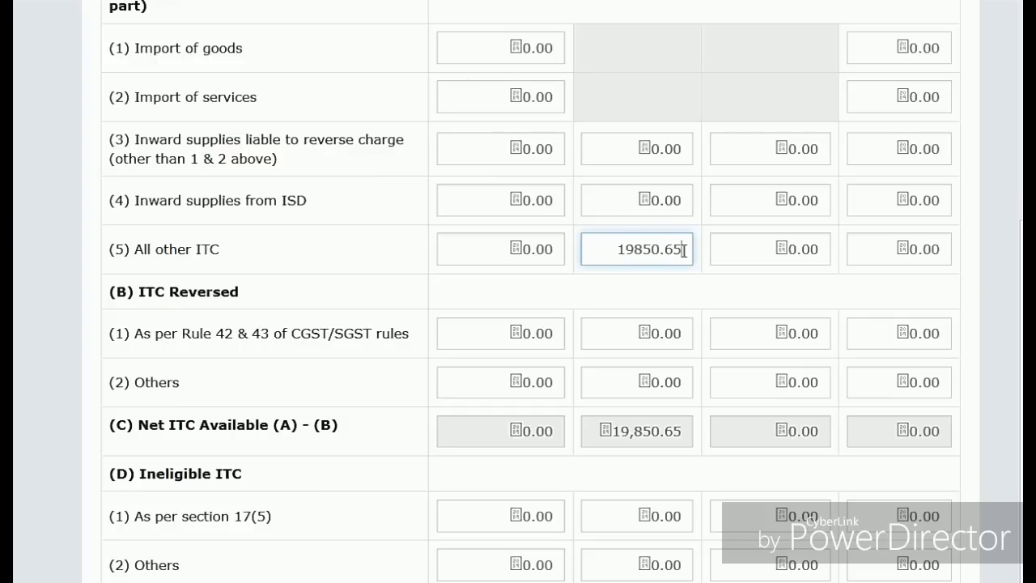
left_click(763, 248)
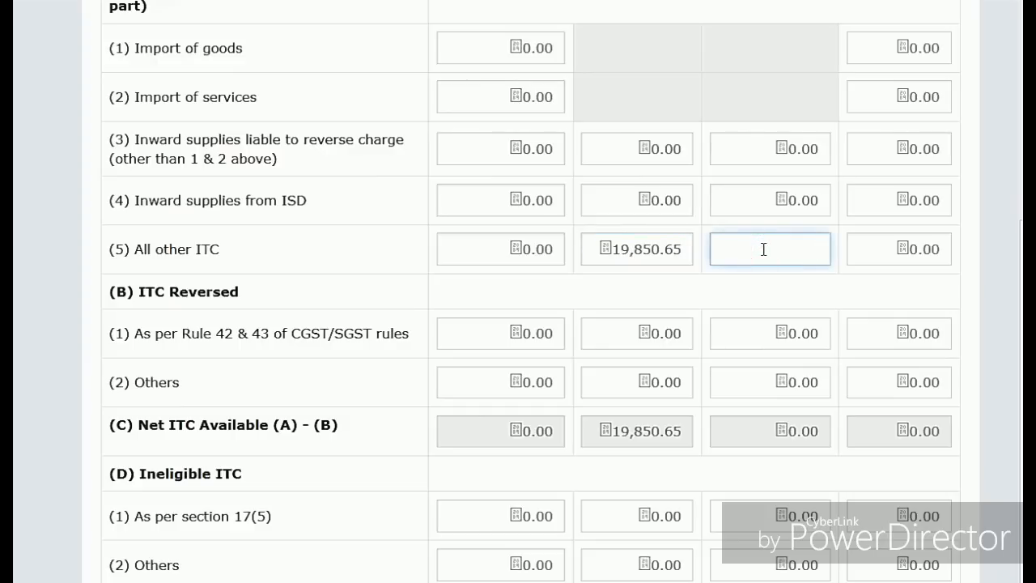
type("1985")
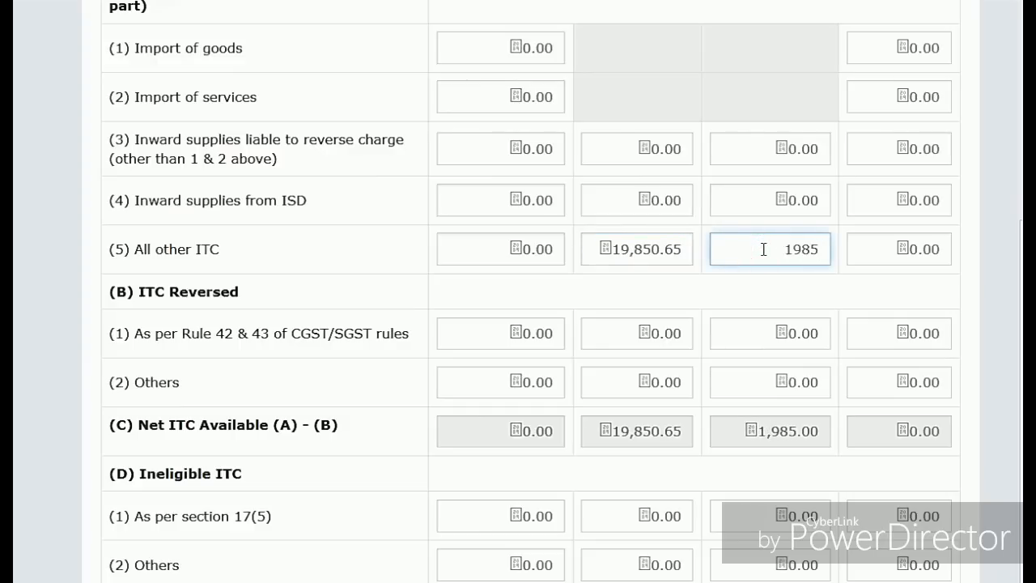
type("0.65")
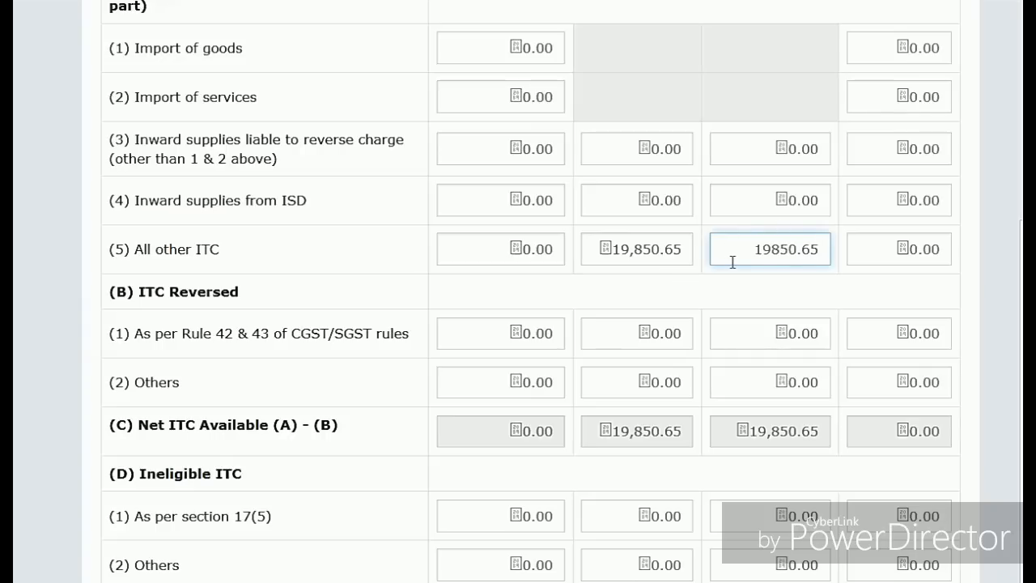
scroll(733, 262, "down", 1)
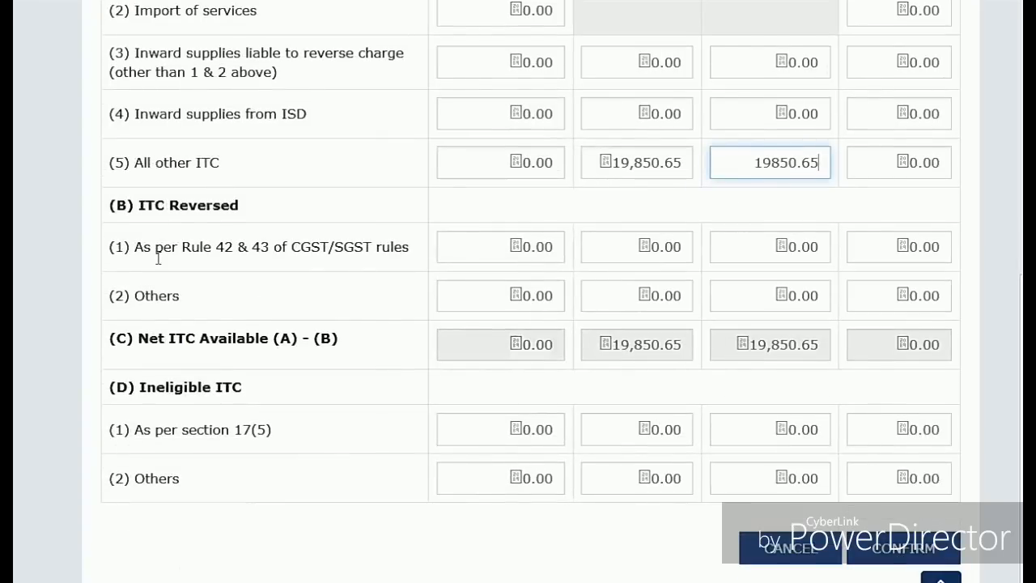
left_click(912, 555)
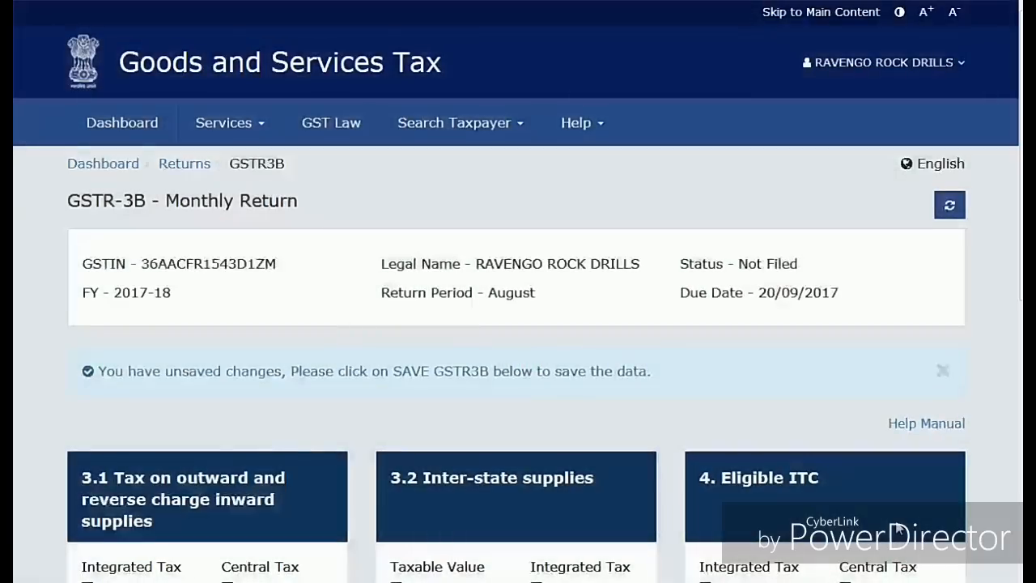
Step: Examine the return's section figures, especially Eligible ITC and Payment of tax, and the available save option
scroll(834, 308, "down", 3)
scroll(825, 267, "down", 2)
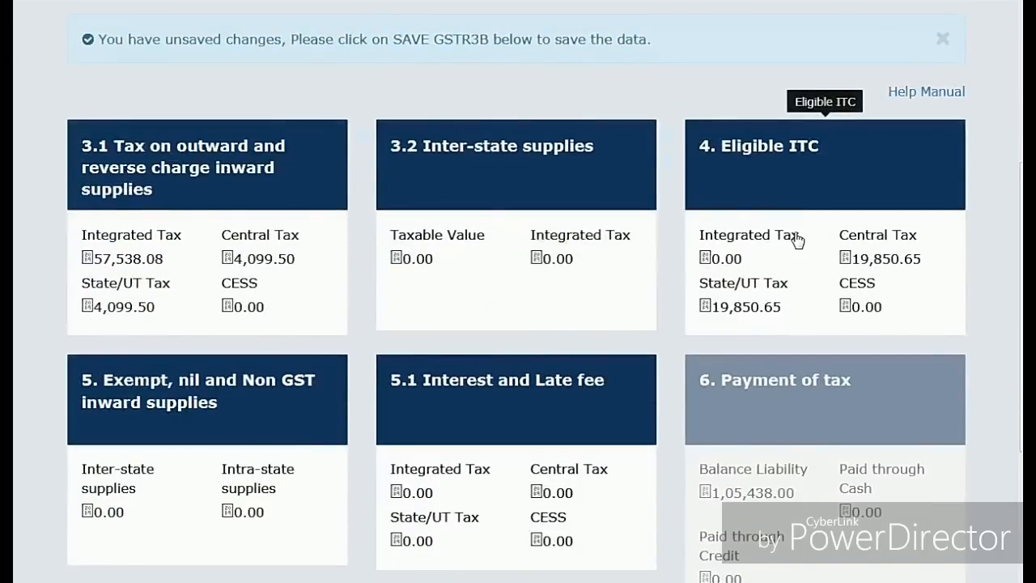
scroll(797, 239, "down", 5)
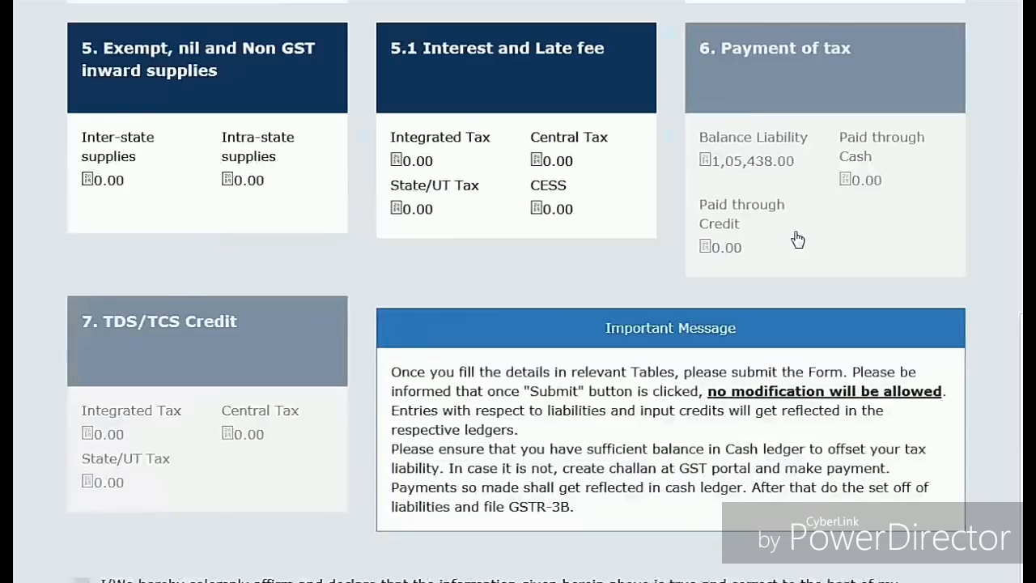
scroll(797, 238, "up", 3)
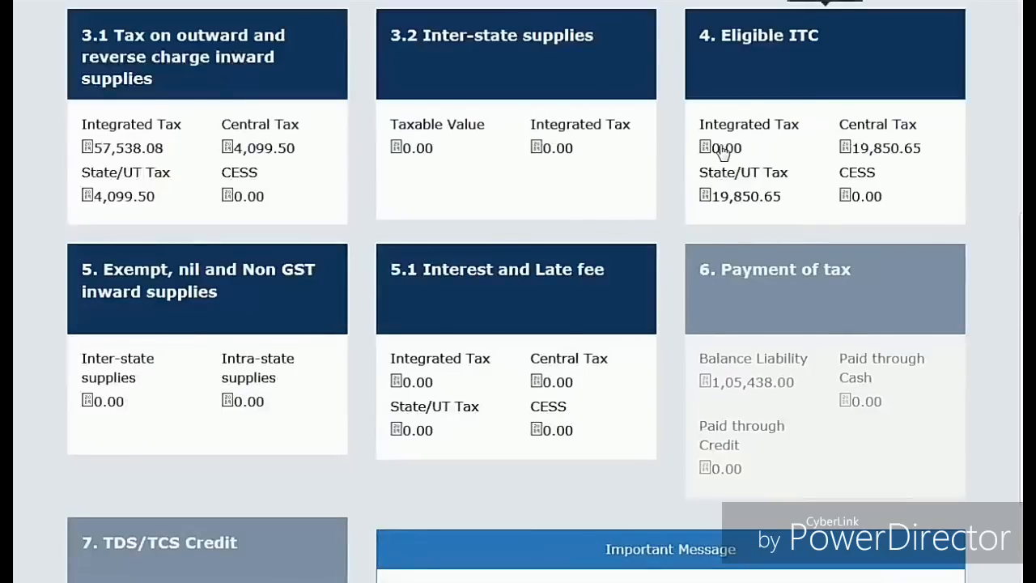
scroll(722, 200, "down", 5)
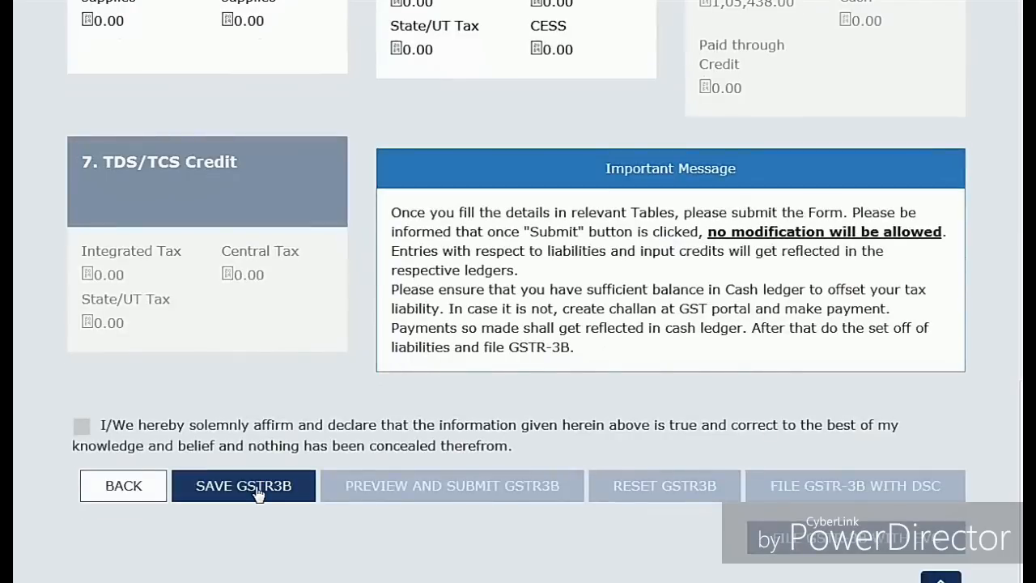
scroll(735, 116, "up", 3)
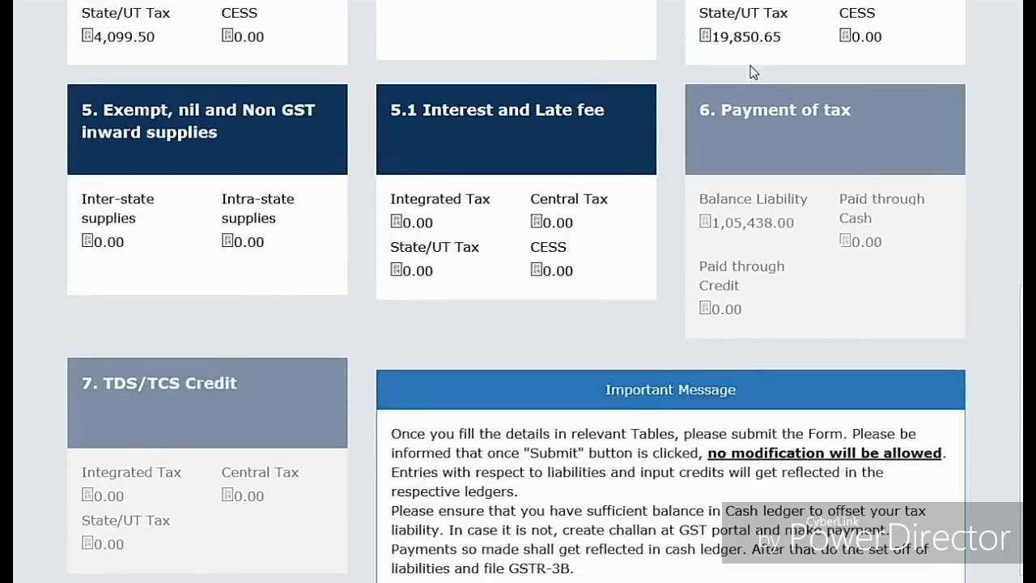
scroll(799, 71, "up", 3)
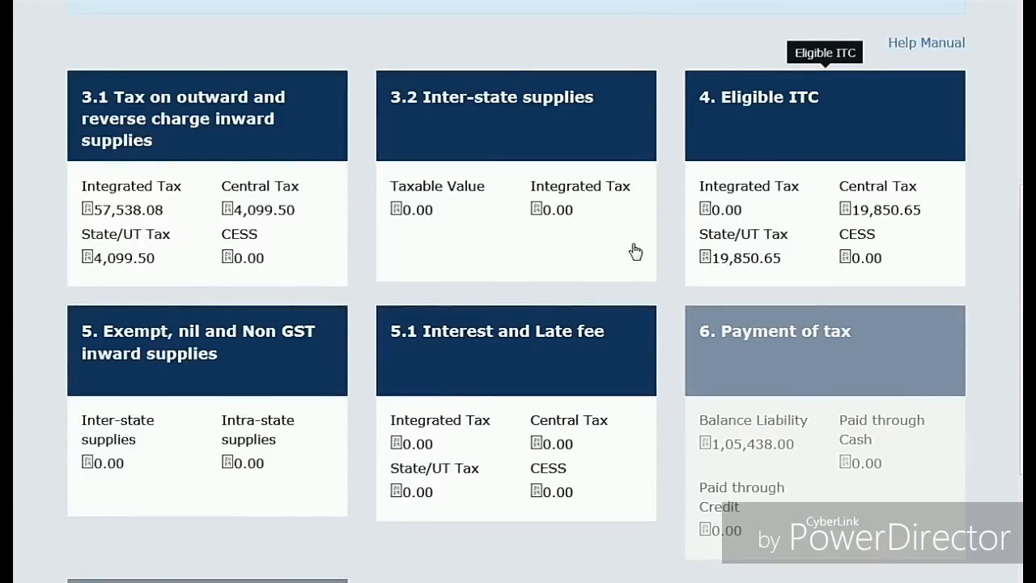
scroll(532, 352, "down", 6)
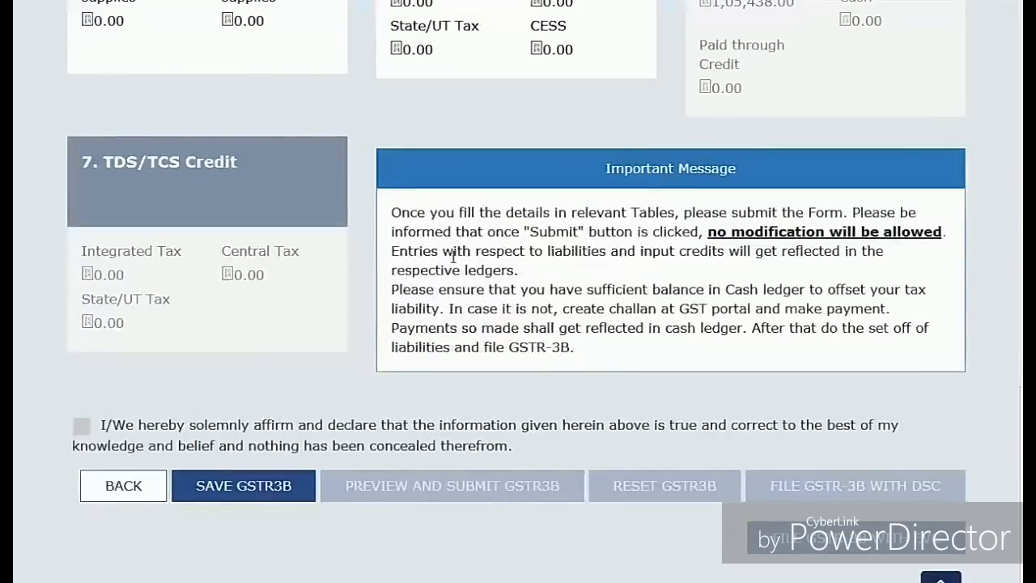
Step: Save the GSTR3B return, refresh its status, and check the saved section figures
left_click(261, 491)
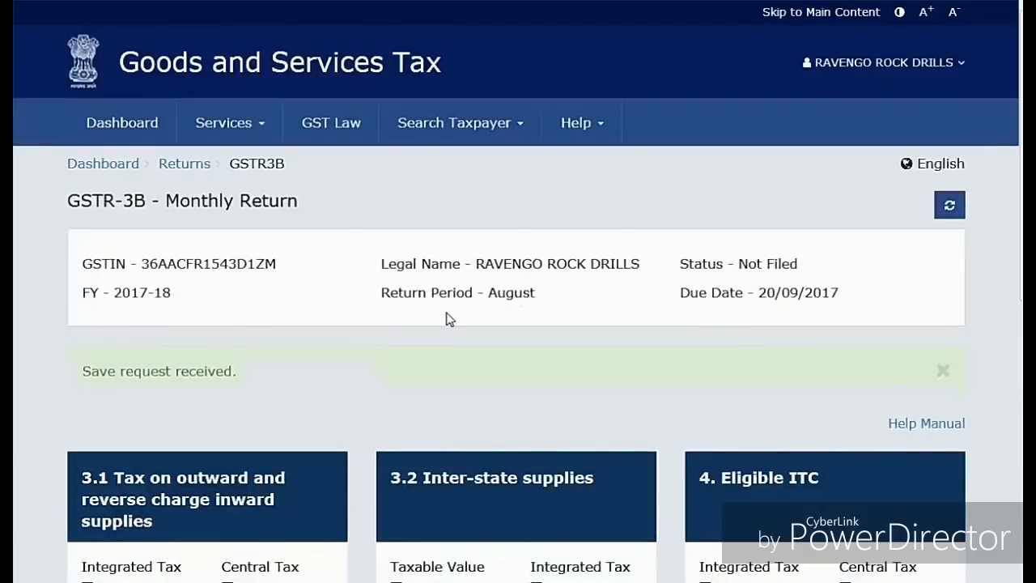
left_click(949, 207)
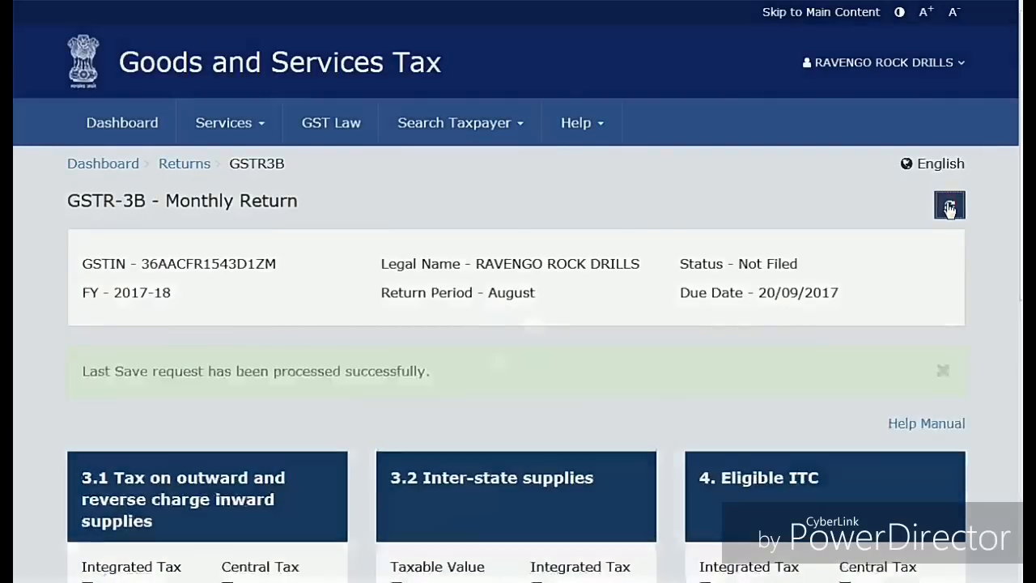
scroll(837, 246, "down", 10)
scroll(817, 234, "up", 7)
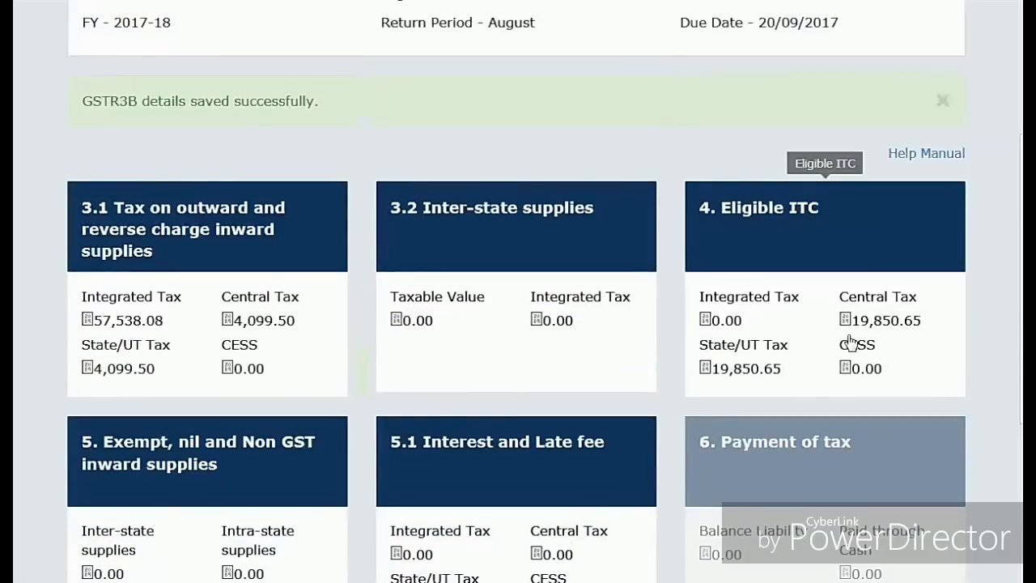
Step: Preview the GSTR3B summary, then confirm and submit the return
scroll(701, 321, "down", 4)
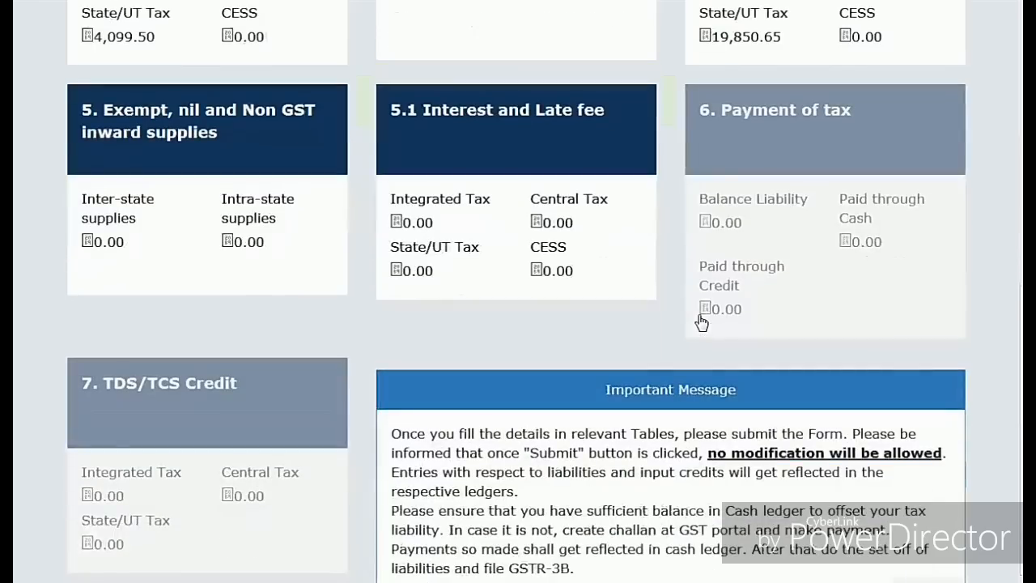
scroll(701, 321, "down", 4)
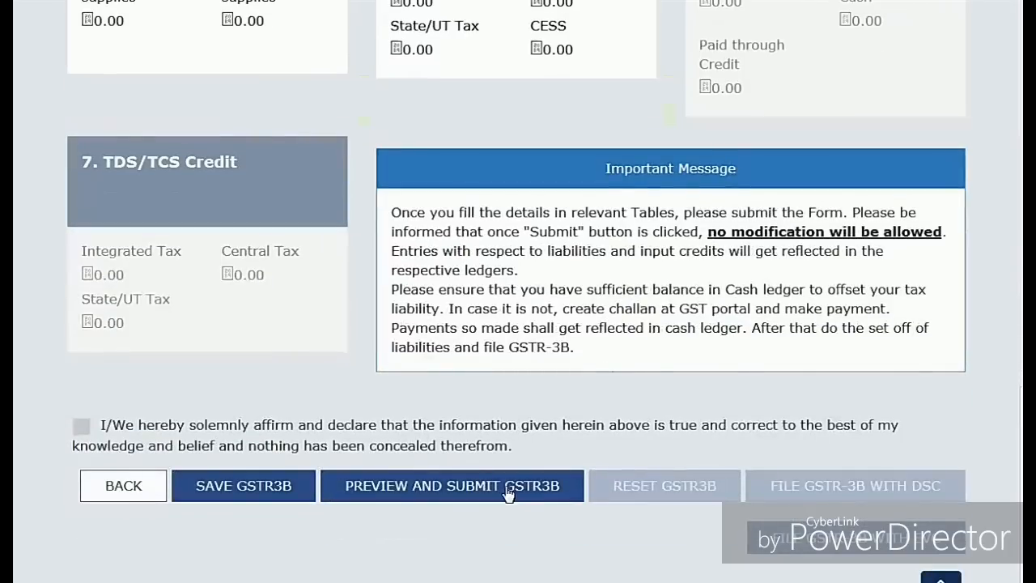
left_click(509, 491)
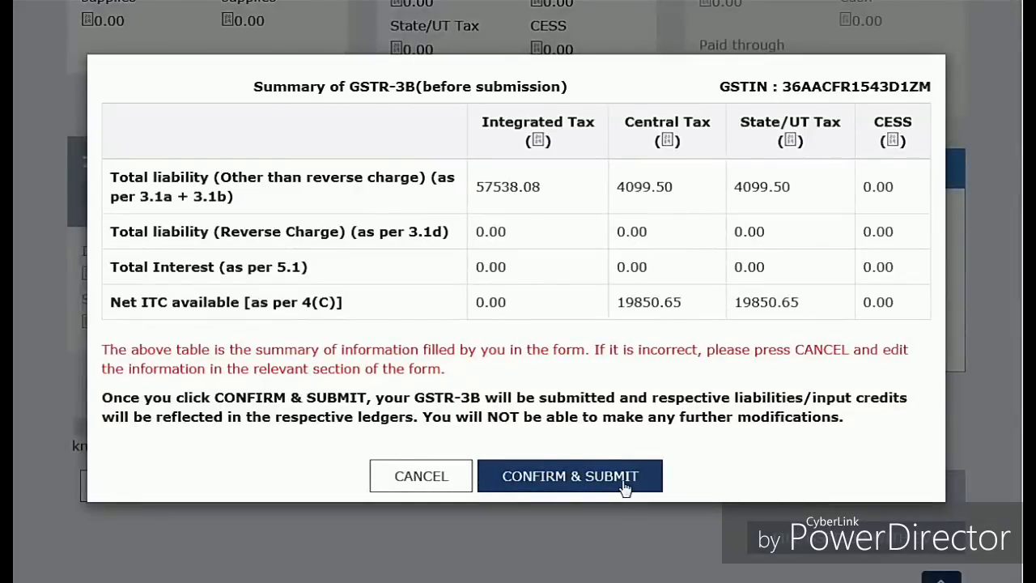
left_click(625, 477)
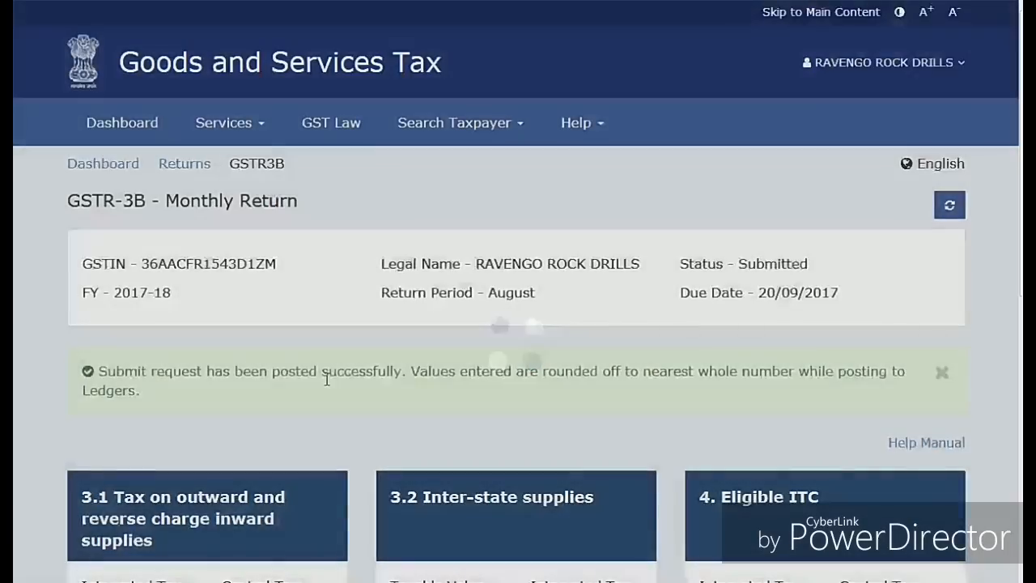
Step: Dismiss the Windows color scheme prompt and compare the return's Eligible ITC and Payment of tax figures with the earlier screenshot in Word
scroll(333, 393, "down", 4)
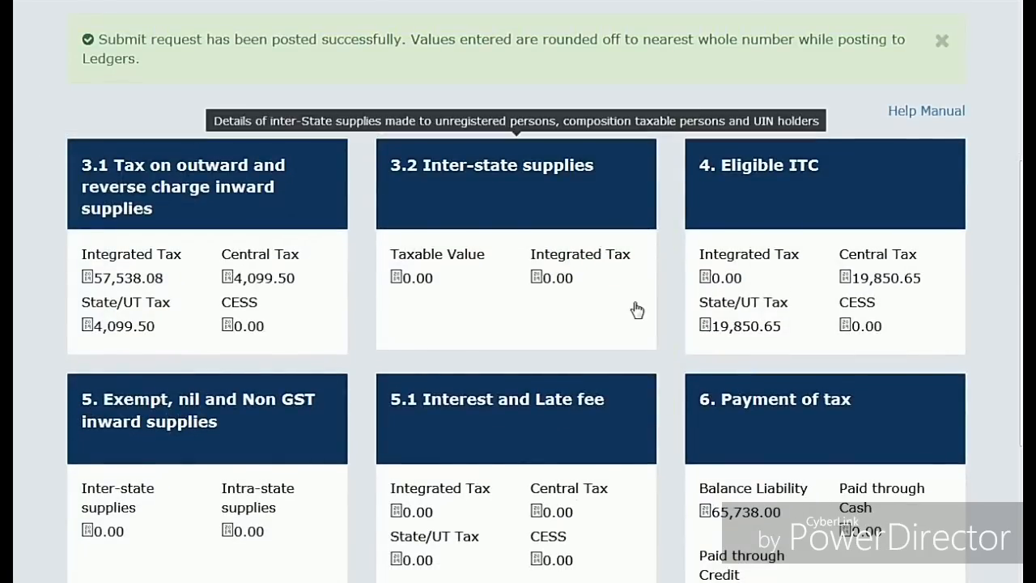
scroll(636, 307, "down", 3)
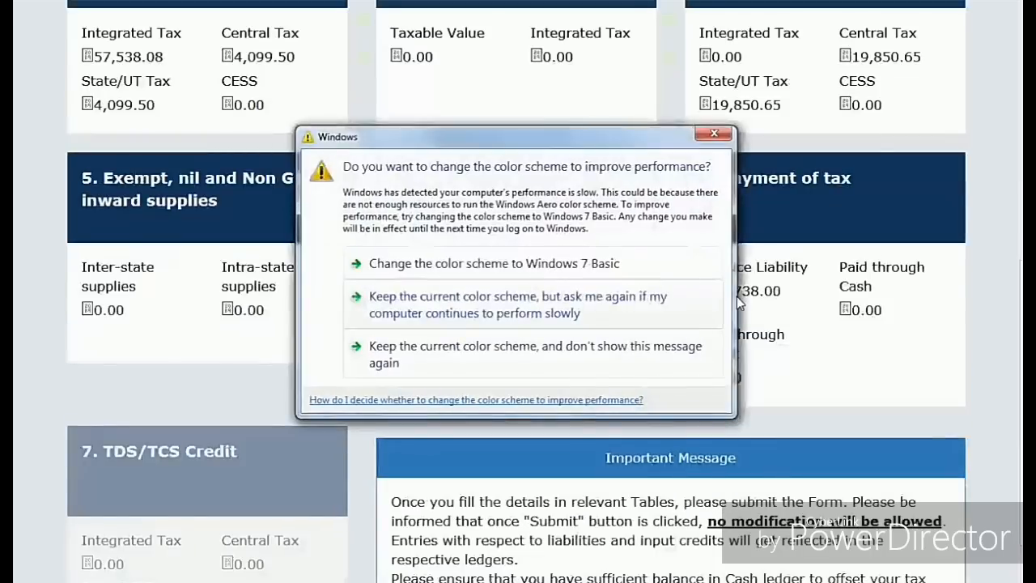
left_click(714, 133)
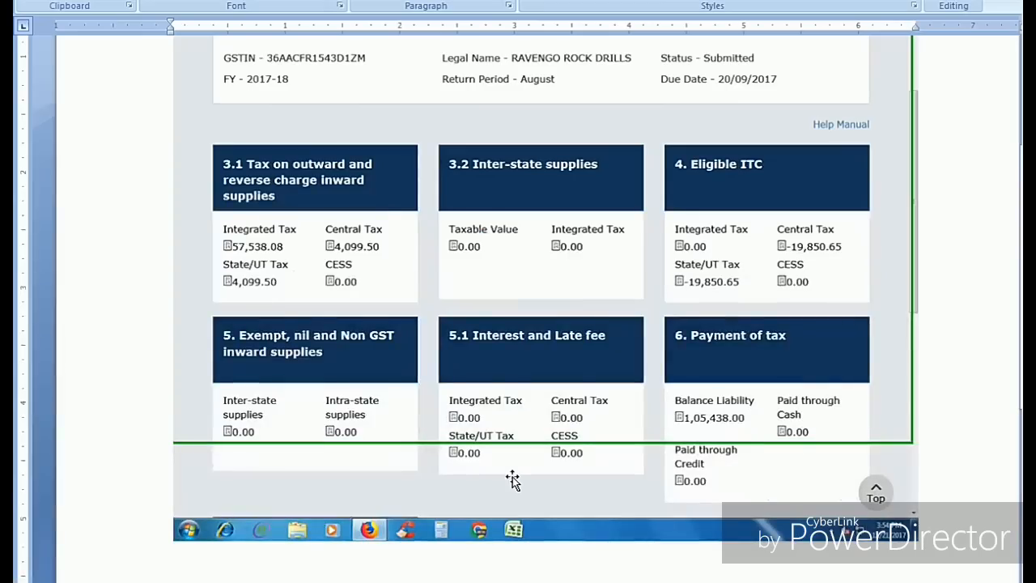
scroll(760, 392, "up", 2)
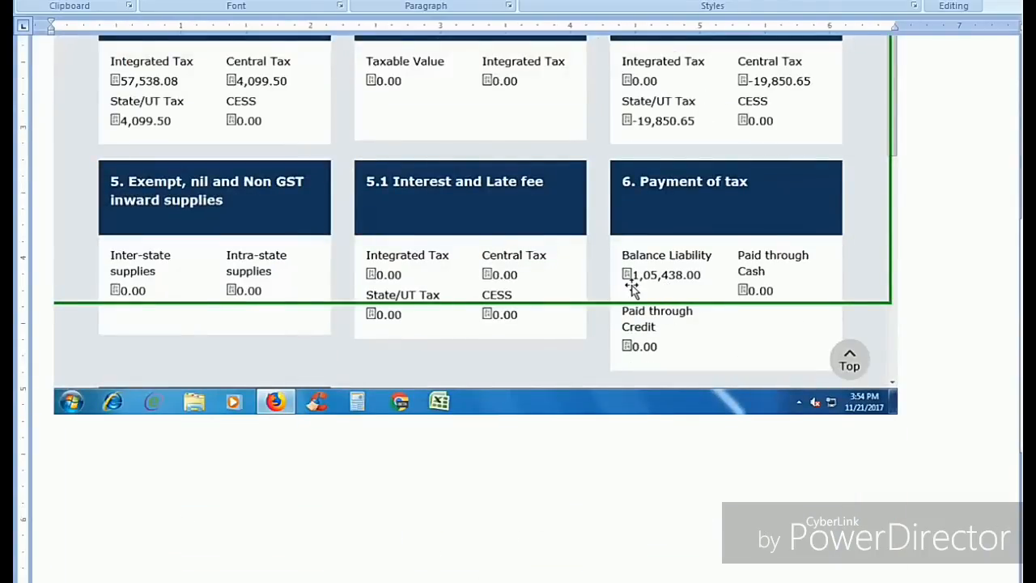
scroll(671, 291, "up", 3)
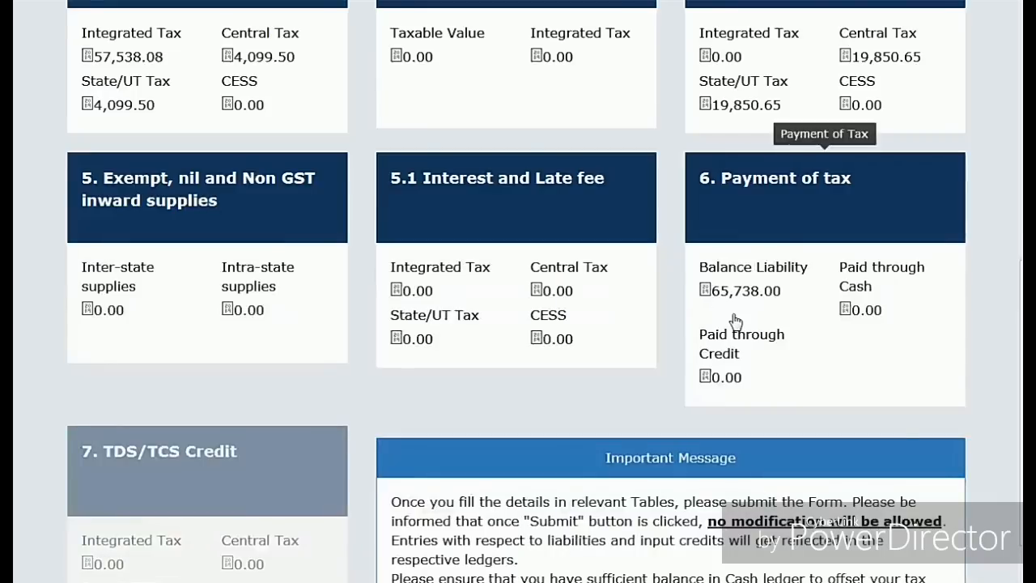
scroll(757, 308, "up", 2)
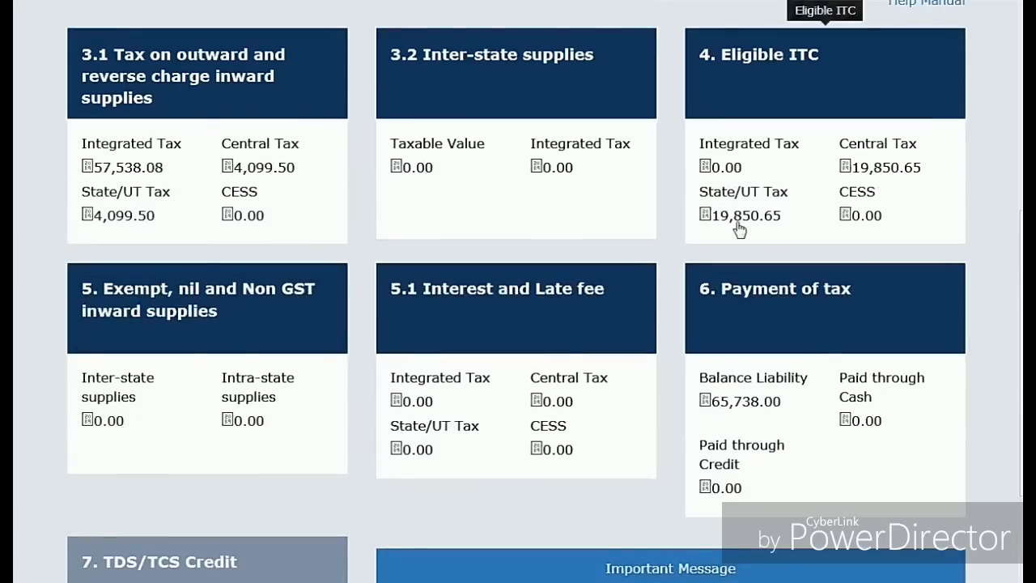
Step: Accept the declaration and select the authorised signatory for filing the return
scroll(658, 283, "down", 5)
left_click(238, 496)
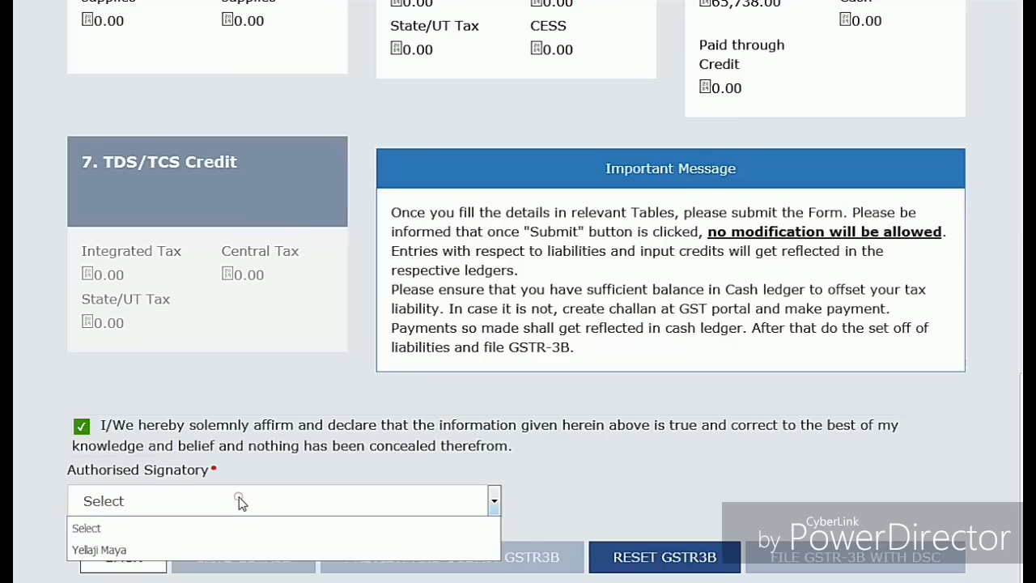
left_click(220, 550)
scroll(375, 376, "down", 1)
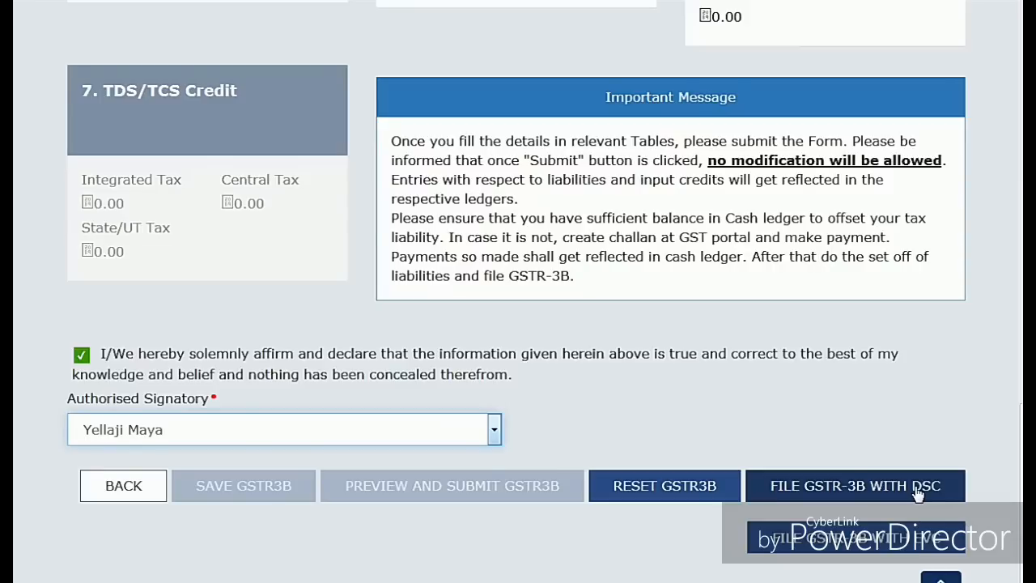
Step: Withdraw the declaration and open the Payment of tax section of the return
scroll(919, 495, "up", 2)
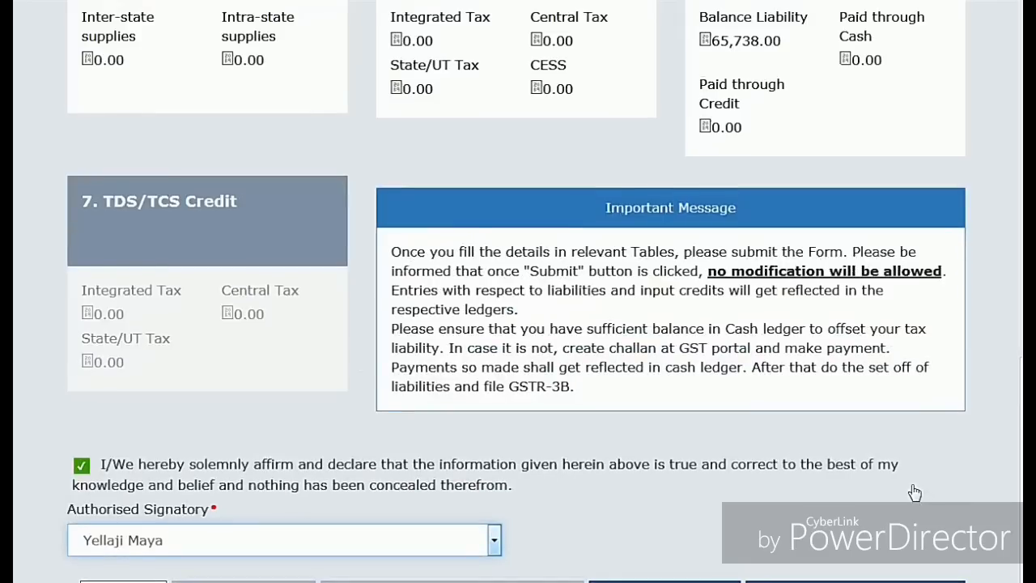
left_click(273, 490)
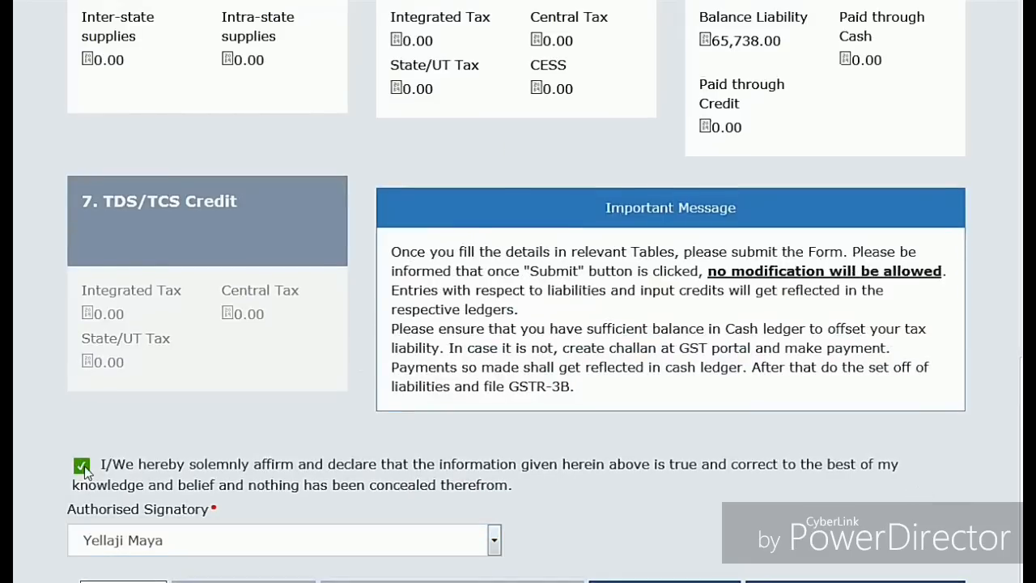
left_click(81, 466)
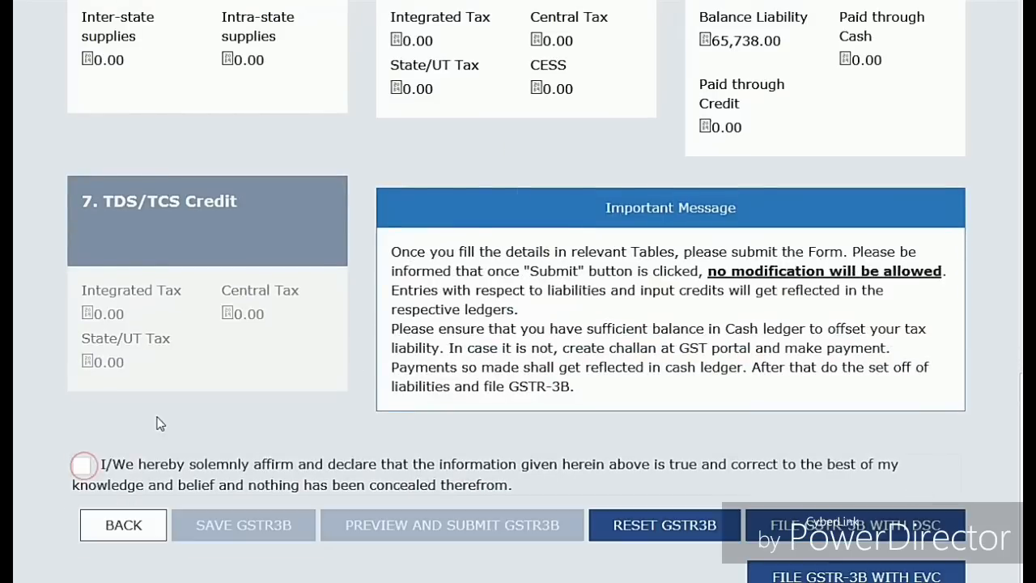
left_click(818, 81)
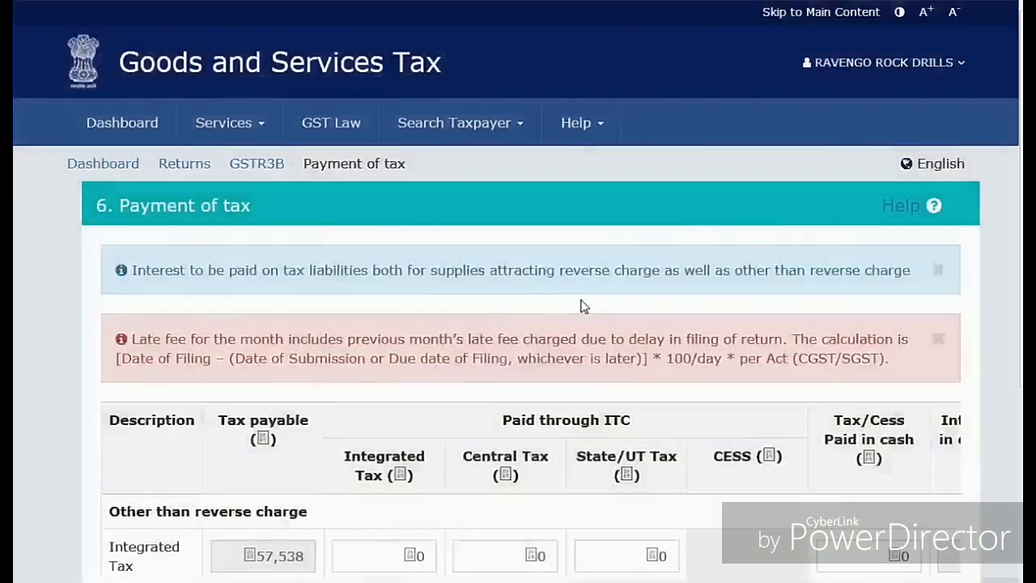
scroll(585, 248, "down", 4)
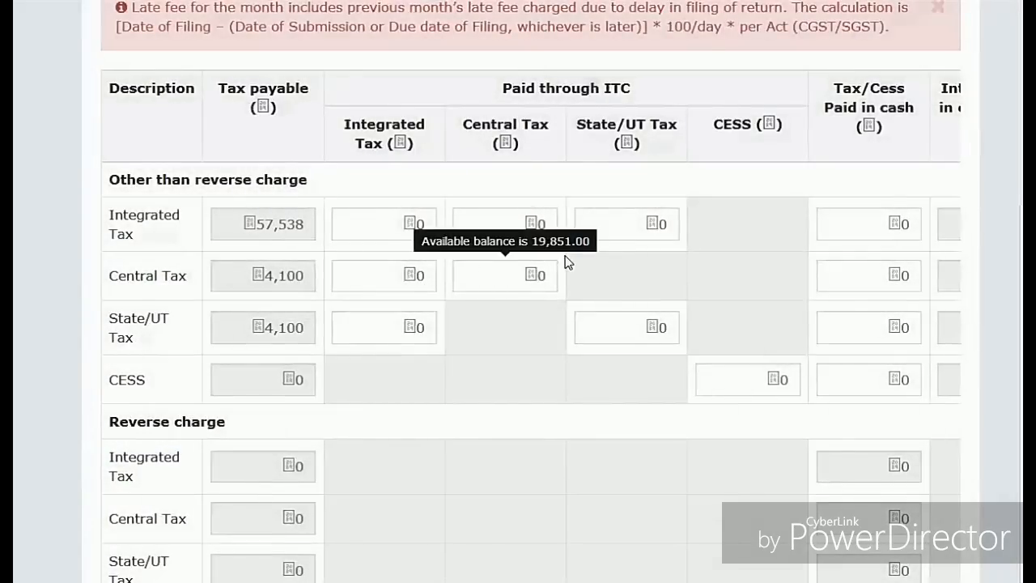
Step: Pay 4,100 of the Central Tax from Central Tax ITC and 4,100 of the State/UT Tax from State/UT Tax ITC
left_click(493, 274)
type("4100")
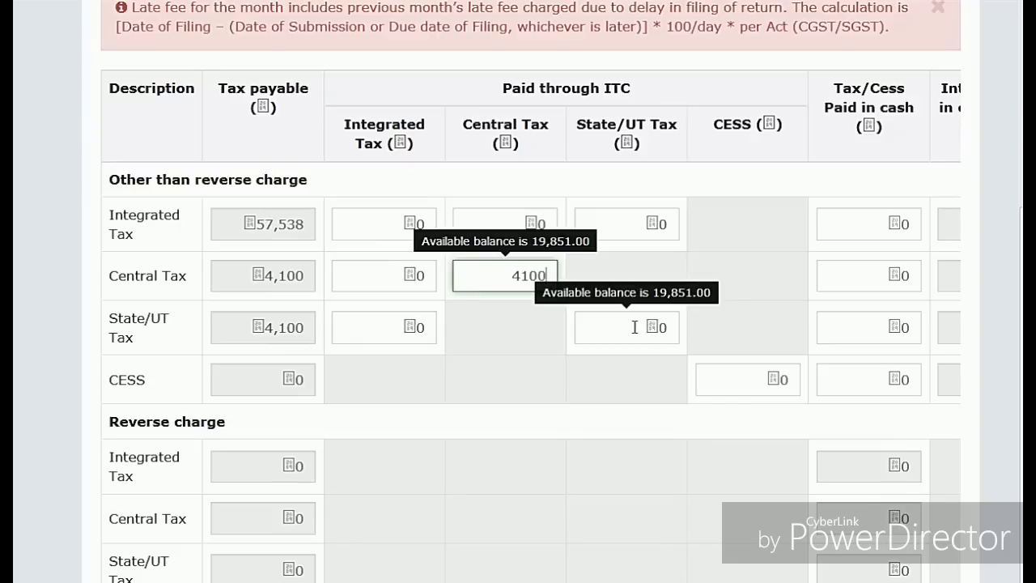
left_click(635, 327)
type("4,10")
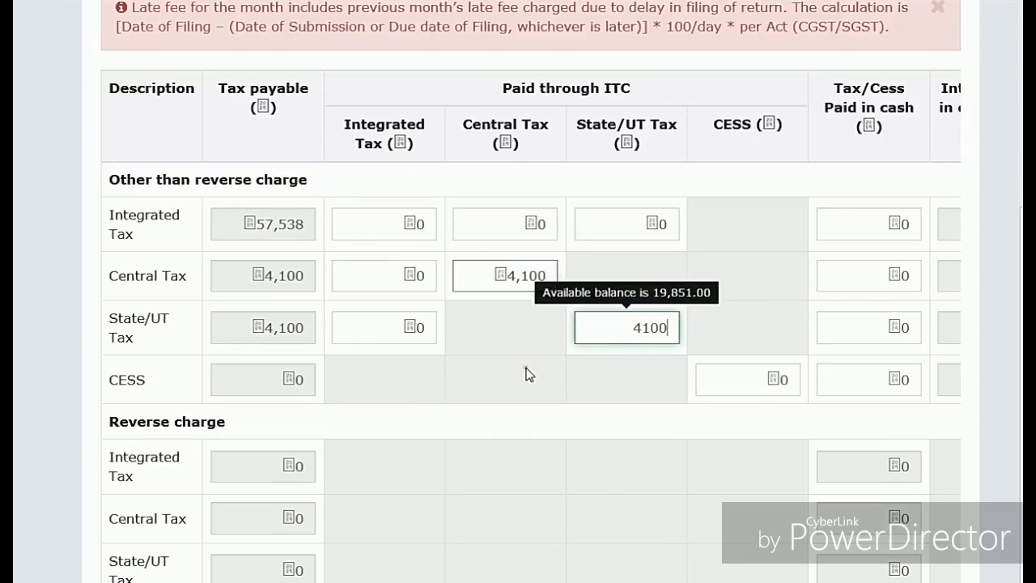
type("0")
left_click(527, 373)
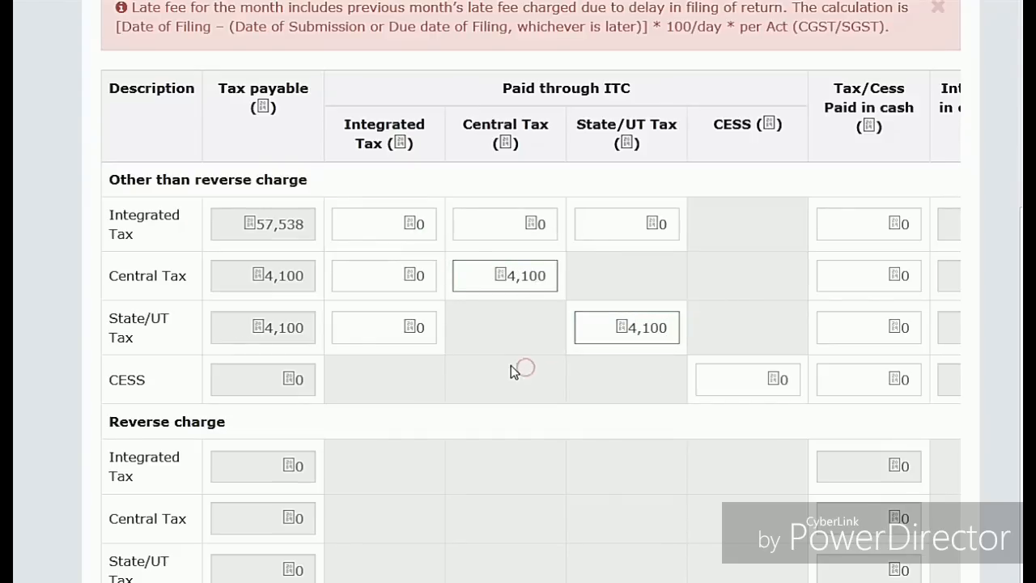
Step: For the Integrated Tax liability, enter 15,751 paid through Central Tax ITC and 15,751 through State/UT Tax ITC
left_click(496, 222)
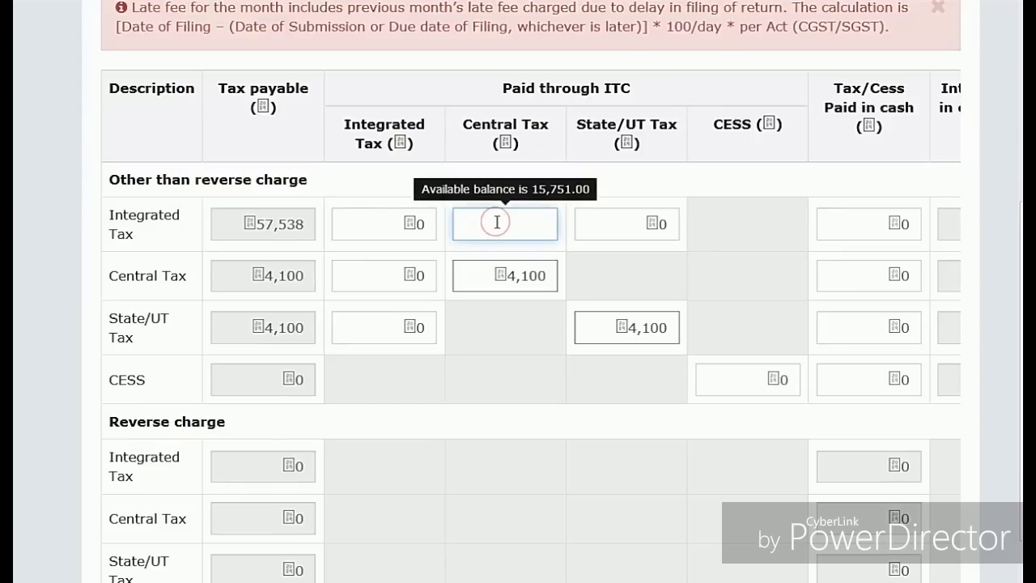
type("15751")
left_click(623, 224)
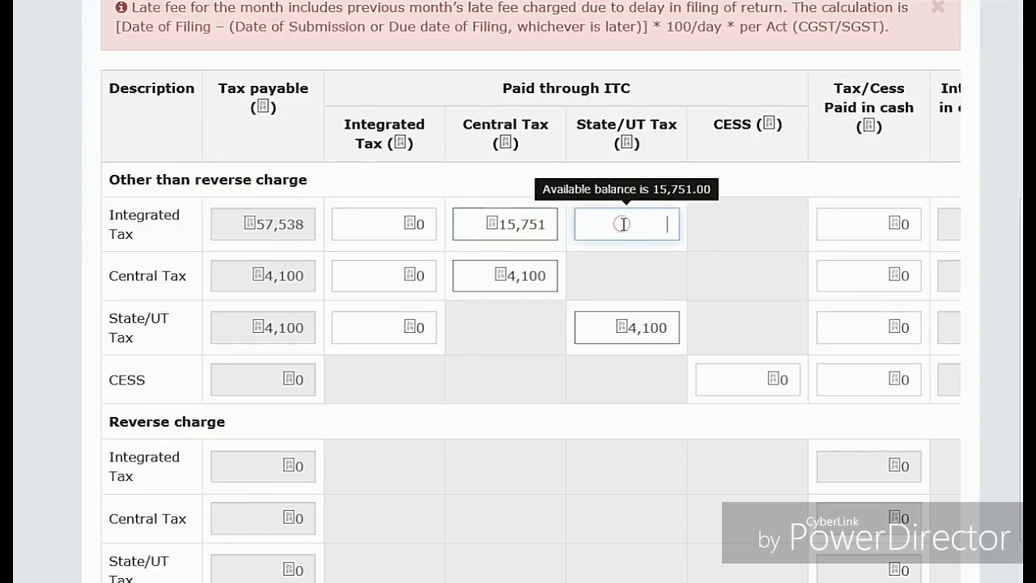
type("15751")
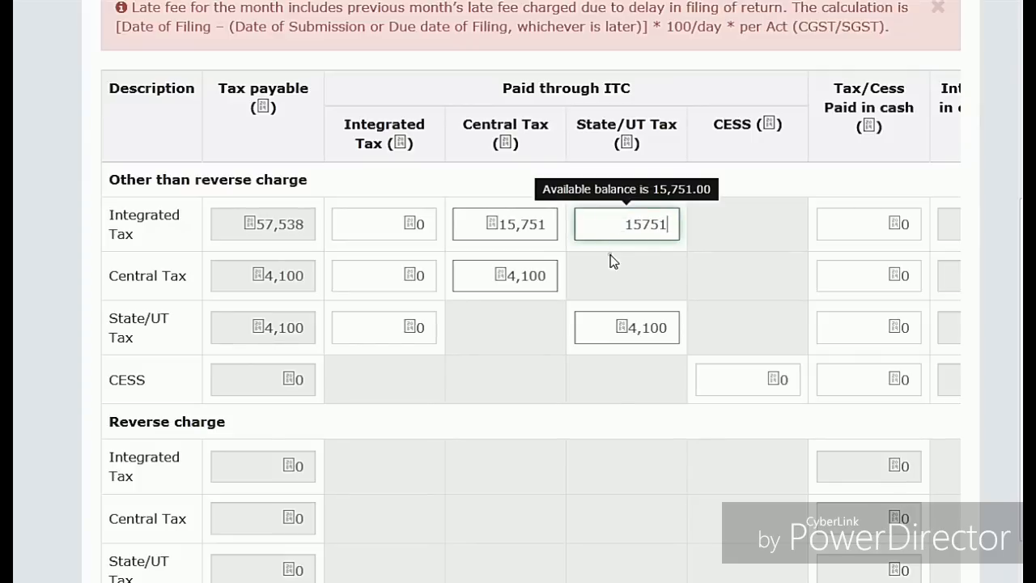
left_click(612, 261)
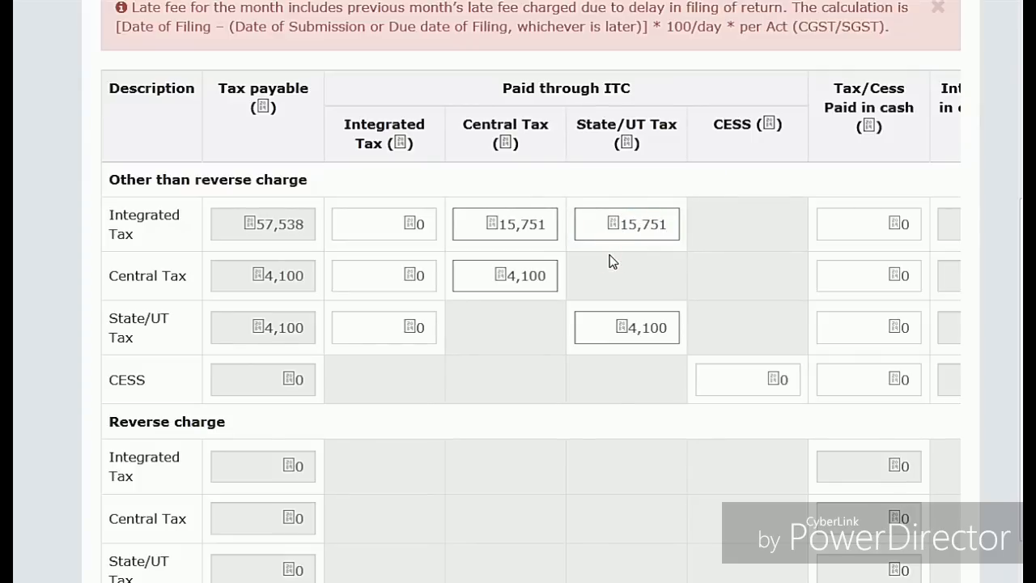
Step: Work out the Integrated Tax left for cash payment in Calculator as 57538 - 15751 - 15751, and close Calculator
key("super+r")
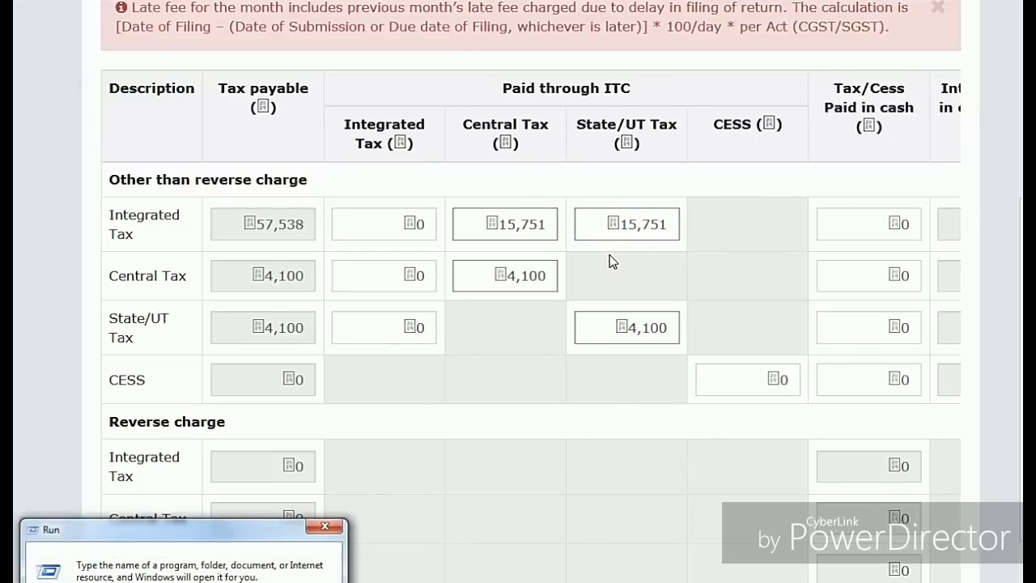
key("Return")
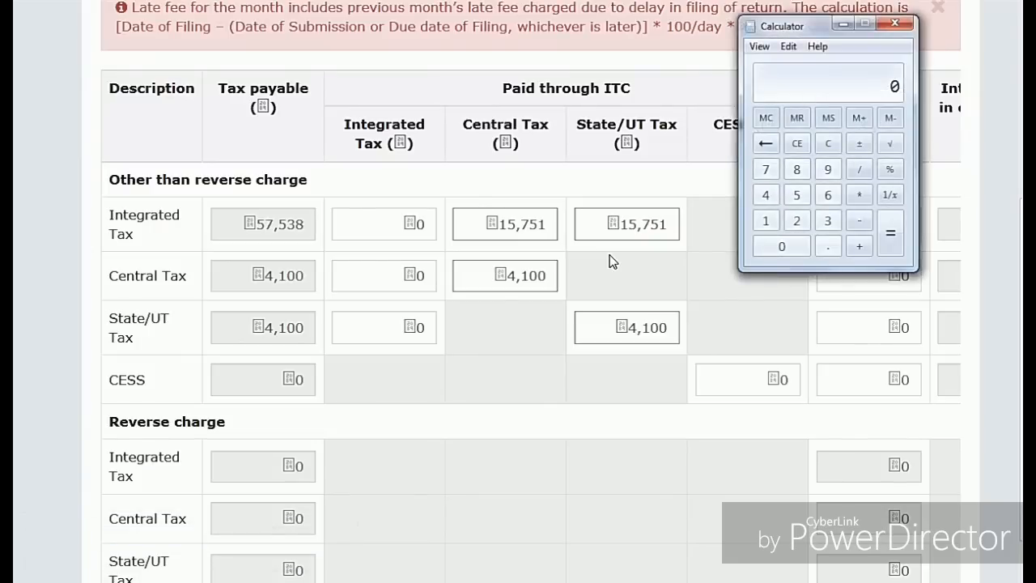
type("57538 - 15751")
key("minus")
type("15751")
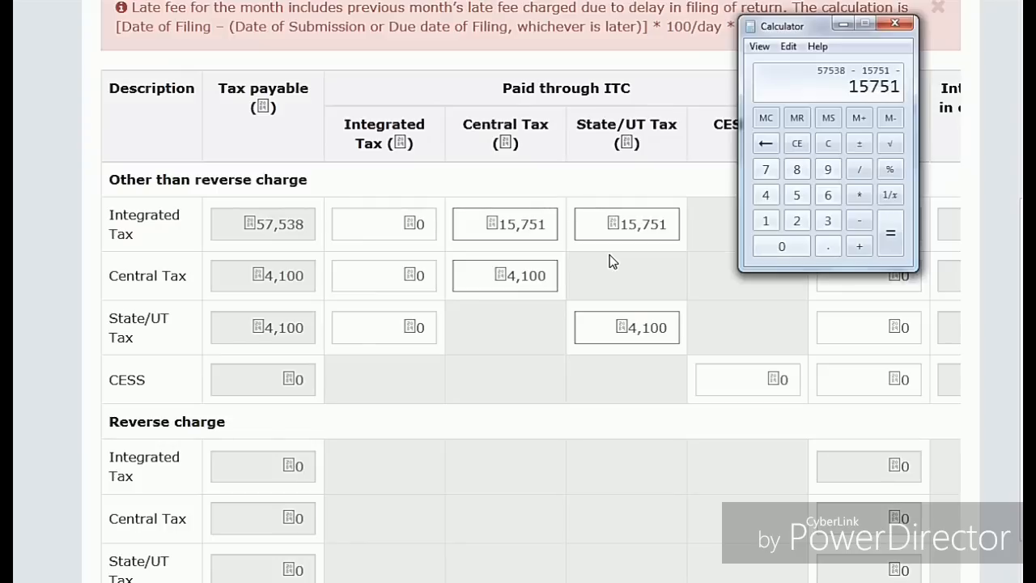
key("Return")
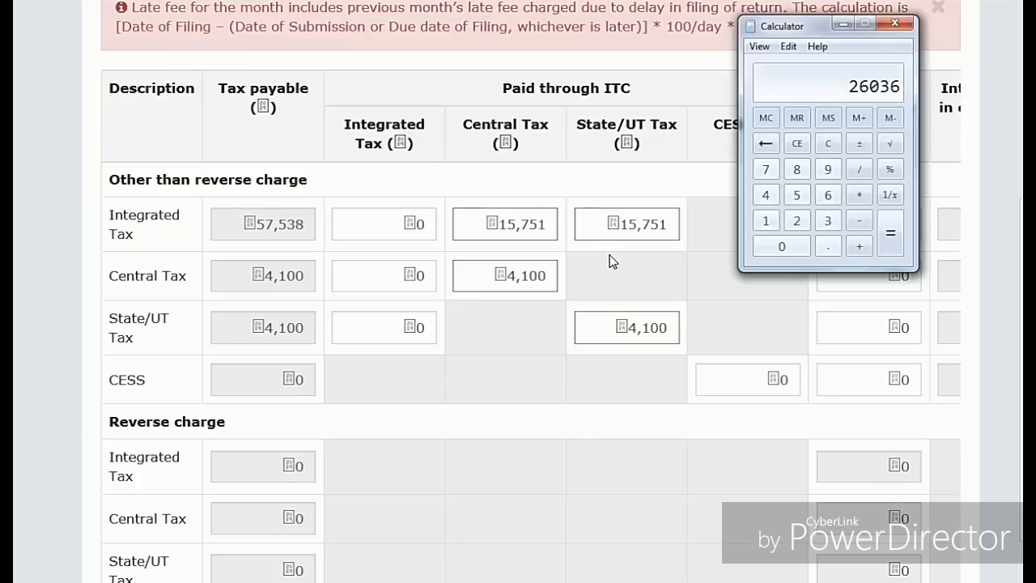
left_click_drag(793, 31, 560, 61)
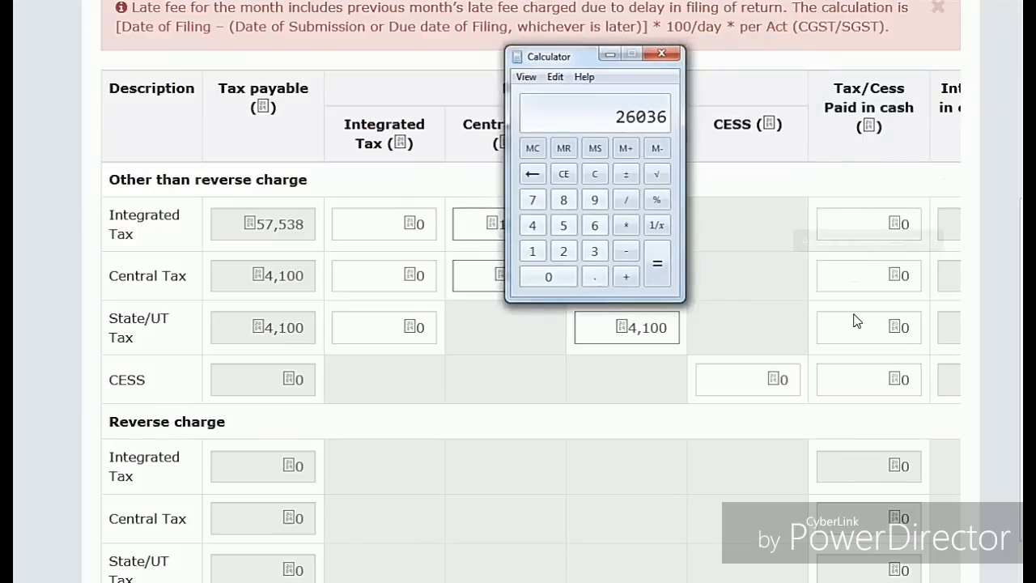
left_click(663, 55)
Step: Go back to the GSTR-3B summary without offsetting the liability and check its Payment of tax figures
scroll(620, 322, "down", 2)
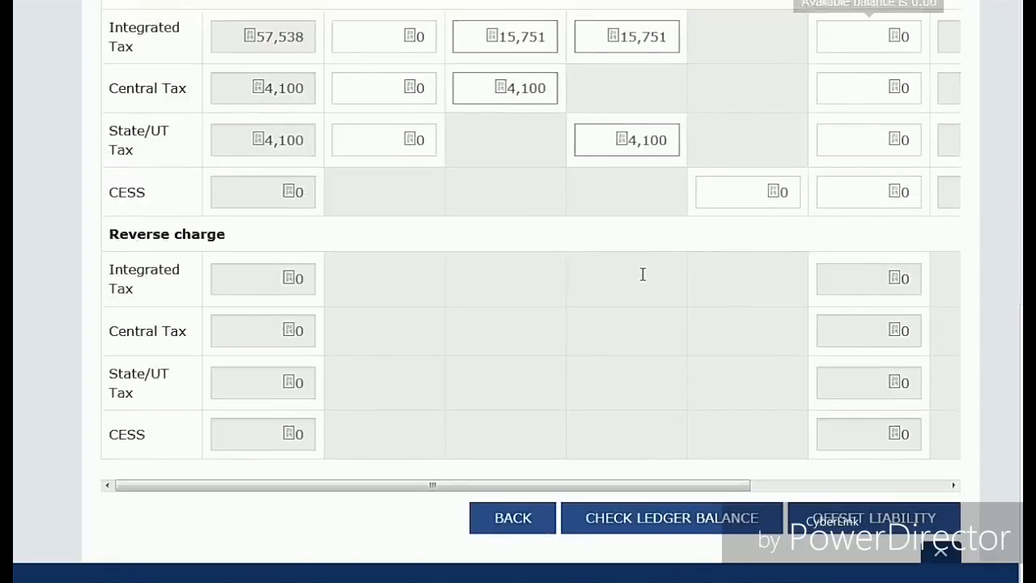
left_click(524, 522)
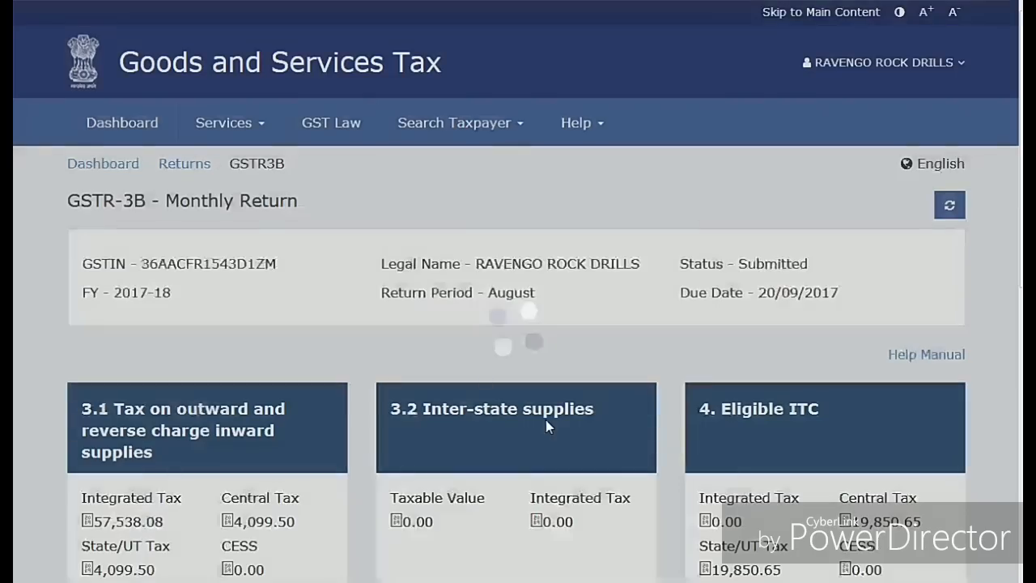
scroll(583, 410, "down", 6)
scroll(563, 369, "down", 3)
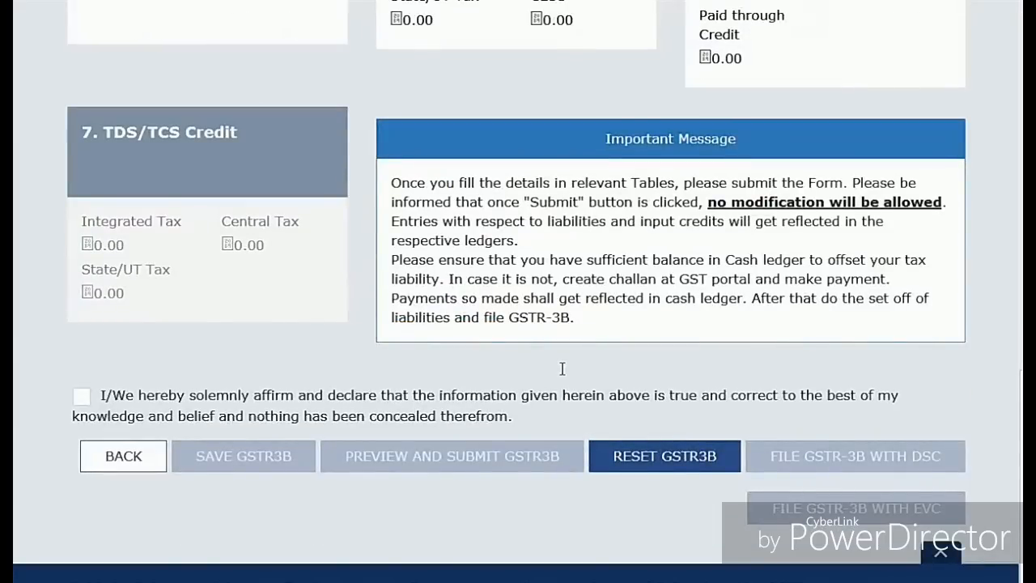
scroll(562, 369, "up", 3)
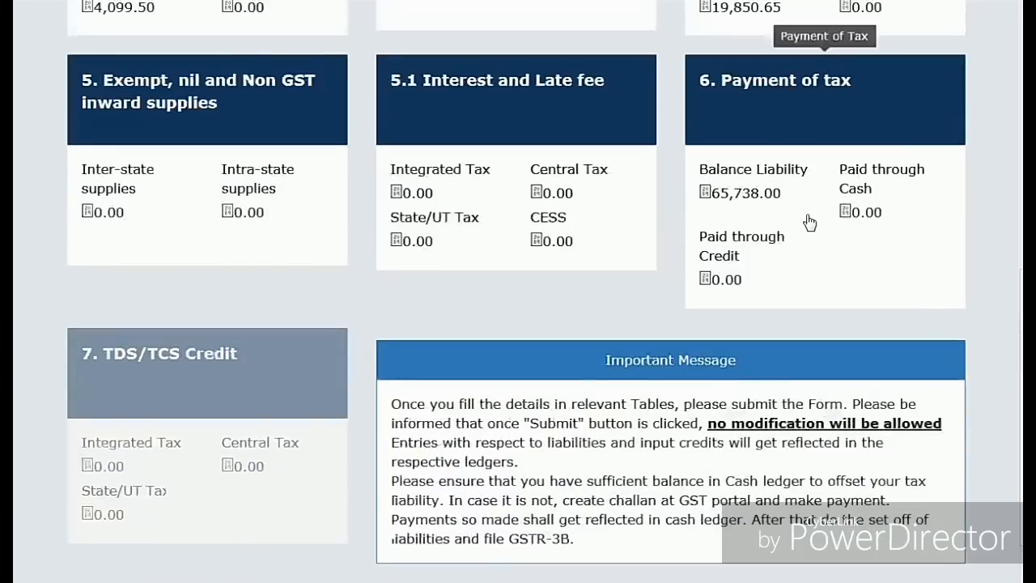
scroll(447, 396, "down", 3)
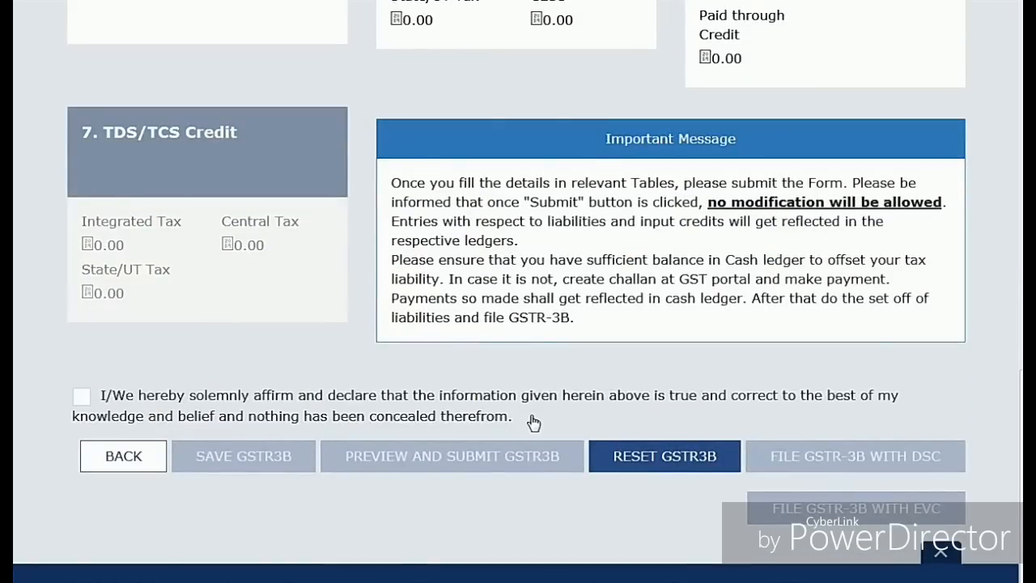
Step: Accept the declaration again and select the authorised signatory to enable the filing options
left_click(82, 396)
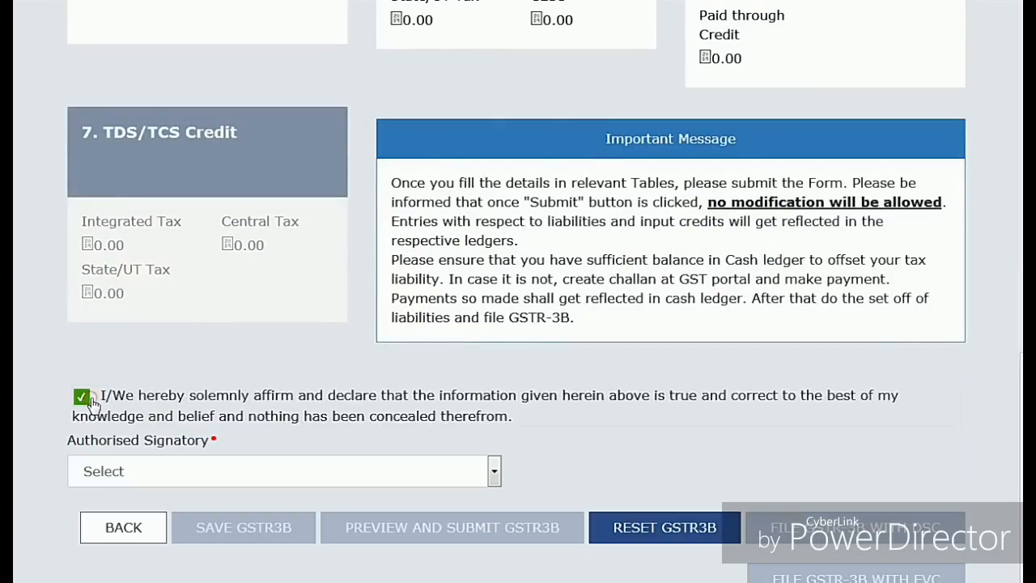
left_click(128, 465)
left_click(154, 520)
scroll(832, 461, "down", 1)
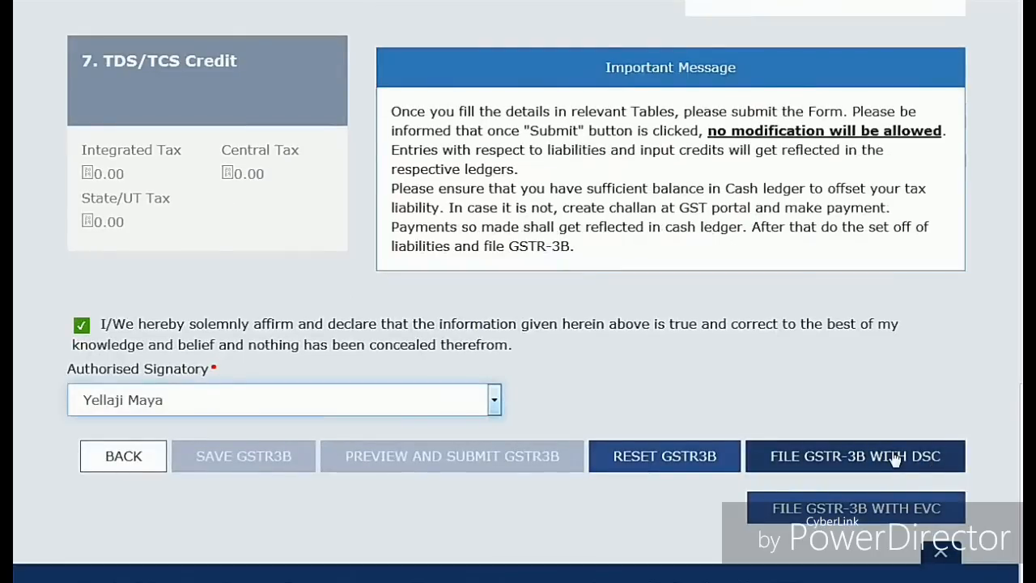
Step: Review the Payment of tax and Eligible ITC figures alongside the available DSC and EVC filing options
scroll(894, 459, "up", 3)
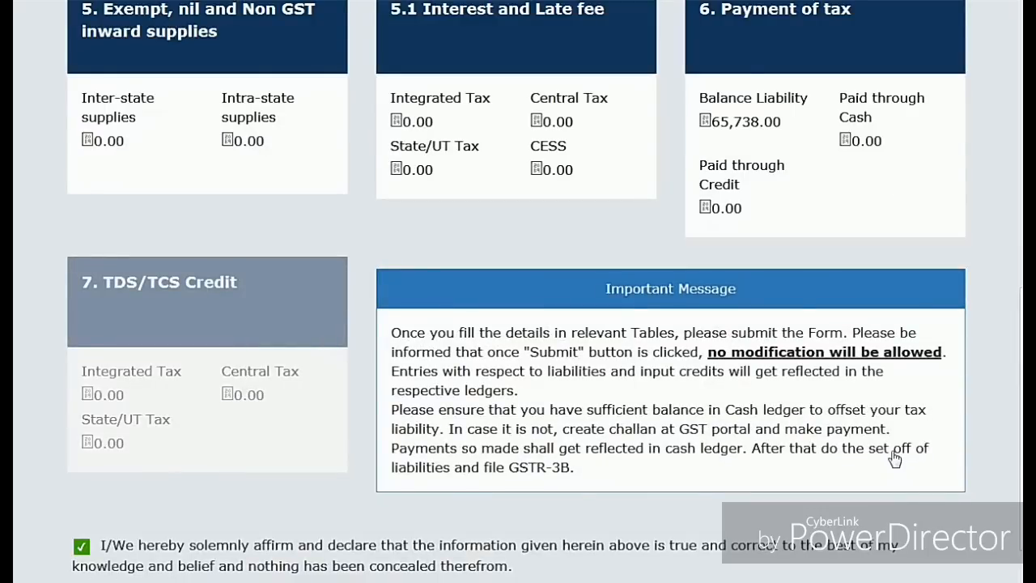
scroll(894, 459, "down", 3)
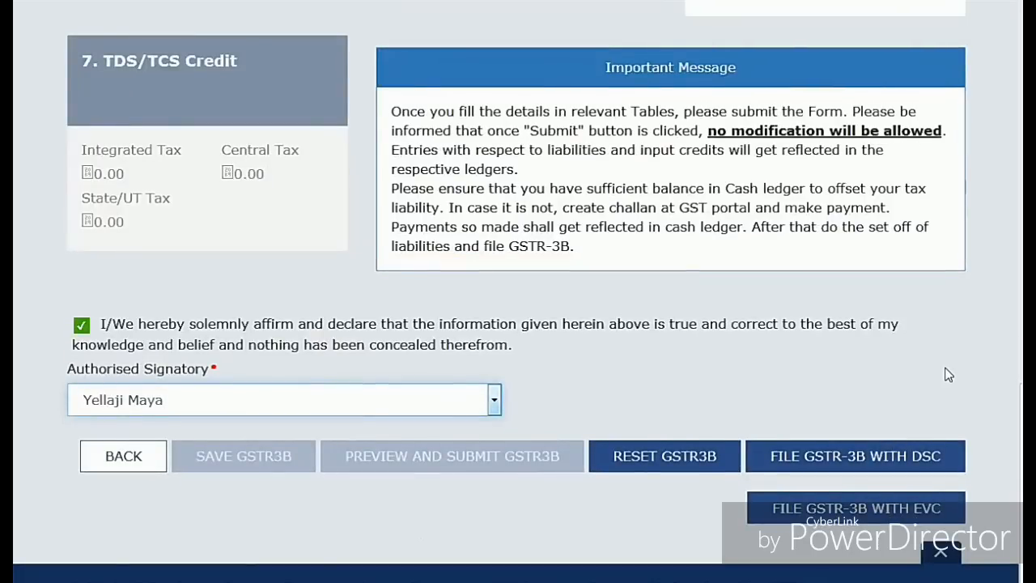
scroll(949, 375, "up", 3)
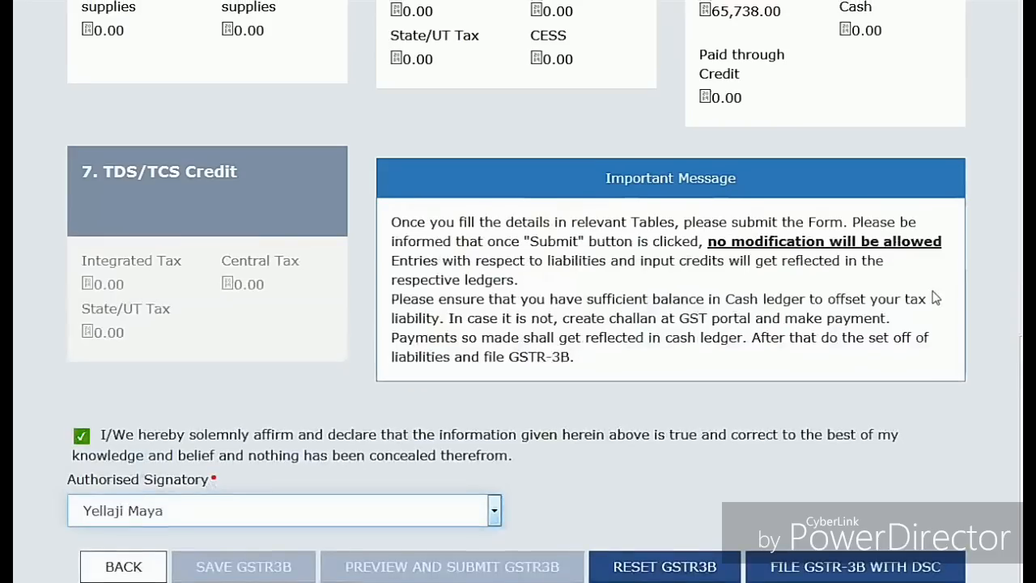
scroll(831, 136, "up", 3)
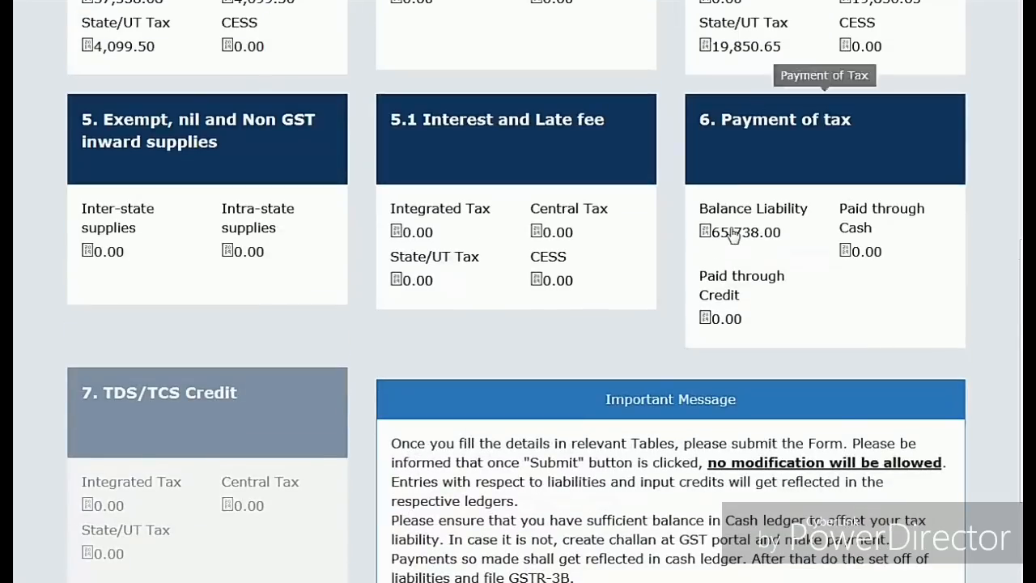
scroll(754, 232, "down", 6)
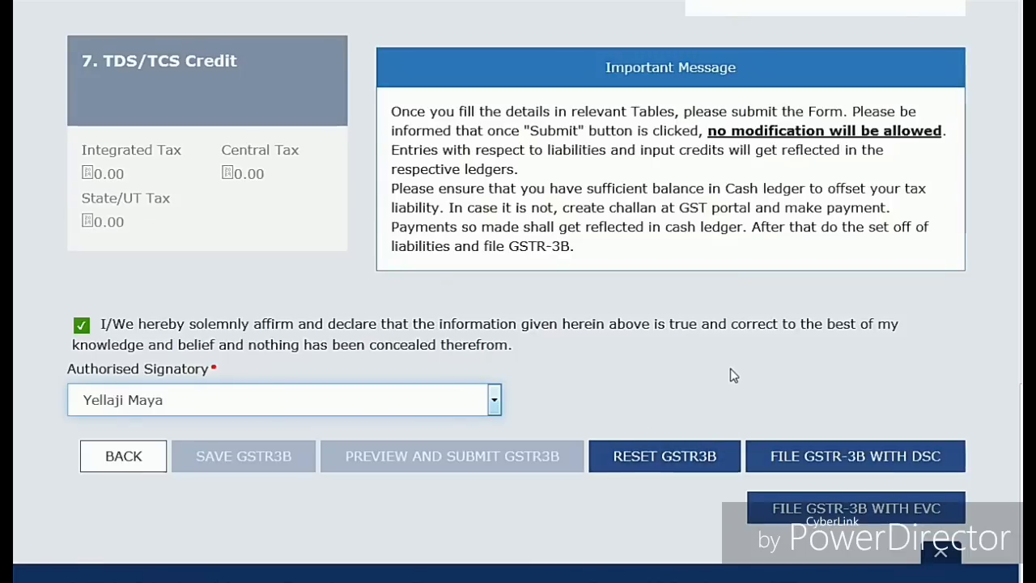
scroll(821, 245, "up", 10)
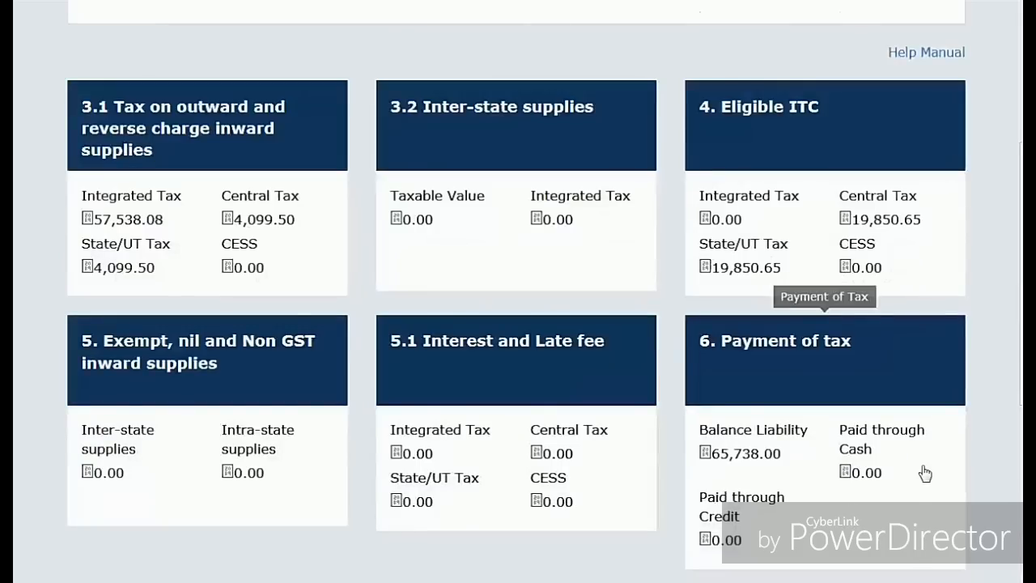
scroll(923, 475, "down", 10)
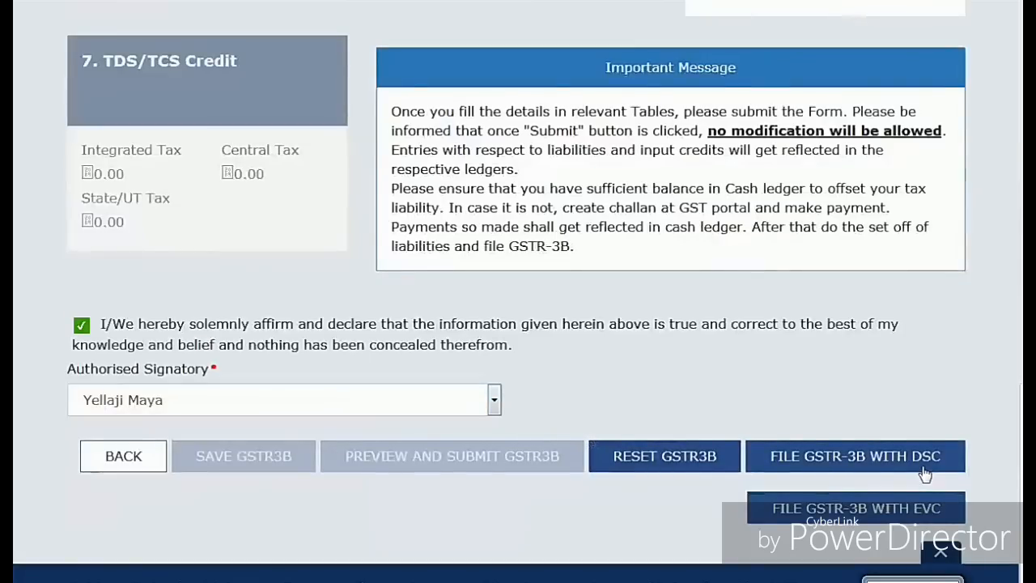